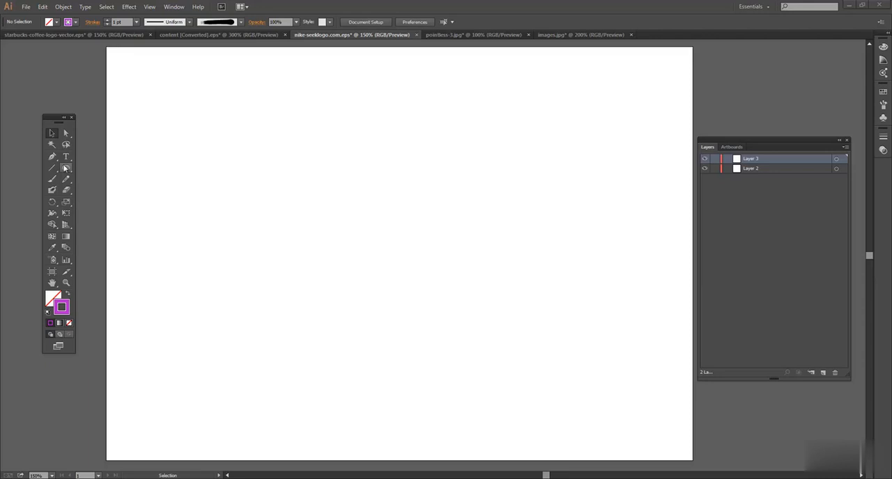
Draw a circle about 363 px in diameter with the Ellipse tool and move it to the left side of the artboard
drag(66, 167, 116, 192)
drag(267, 153, 476, 404)
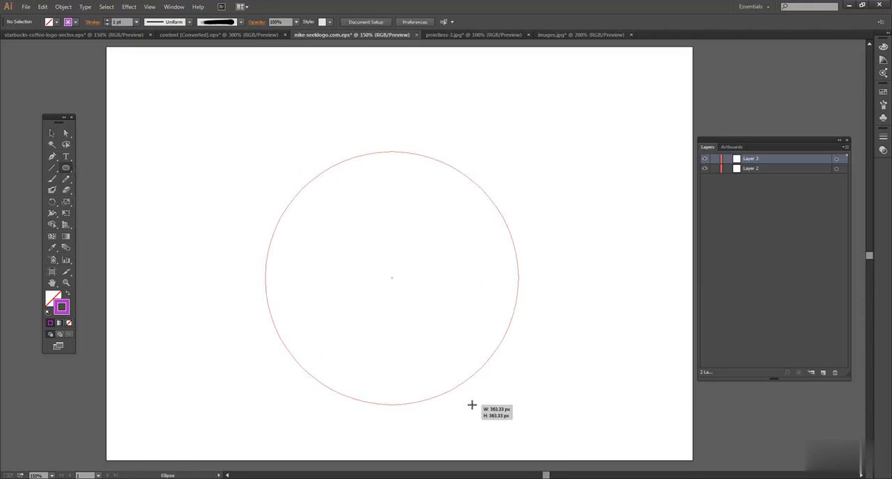
click(52, 133)
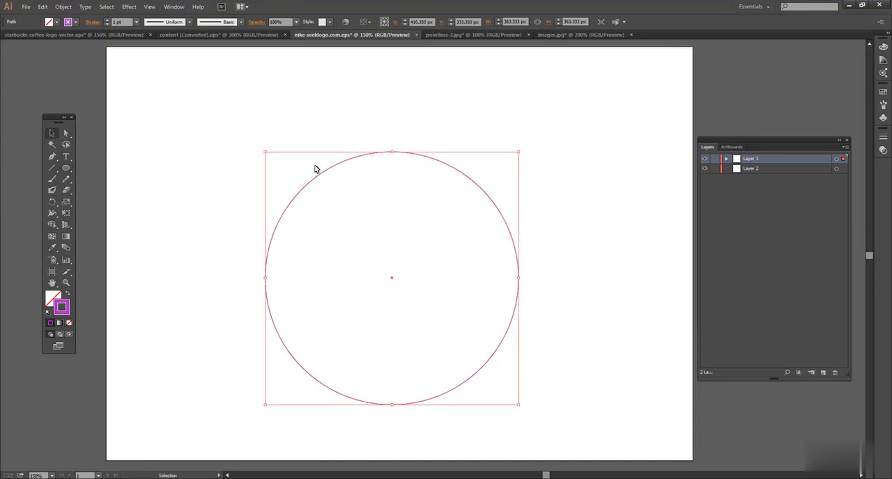
drag(320, 177, 274, 136)
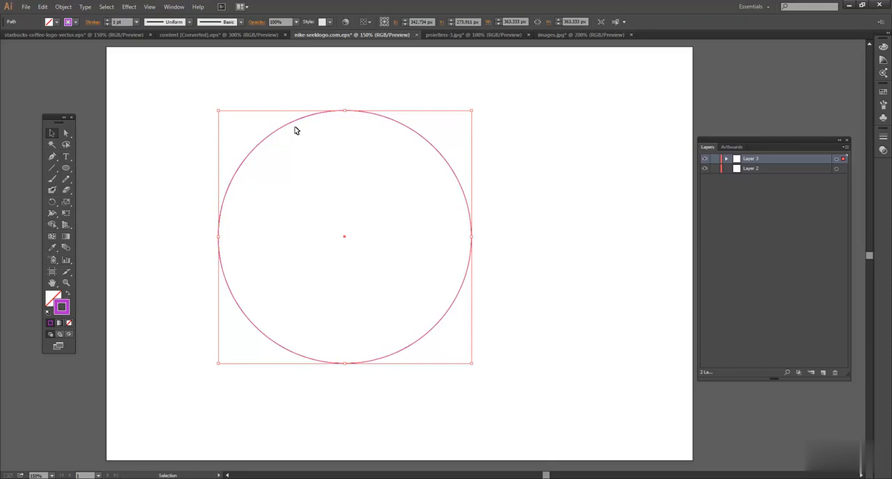
drag(285, 126, 188, 126)
Sketch two open freehand wavy lines, one above the other, to the right of the circle with the Pencil tool
click(54, 181)
click(63, 182)
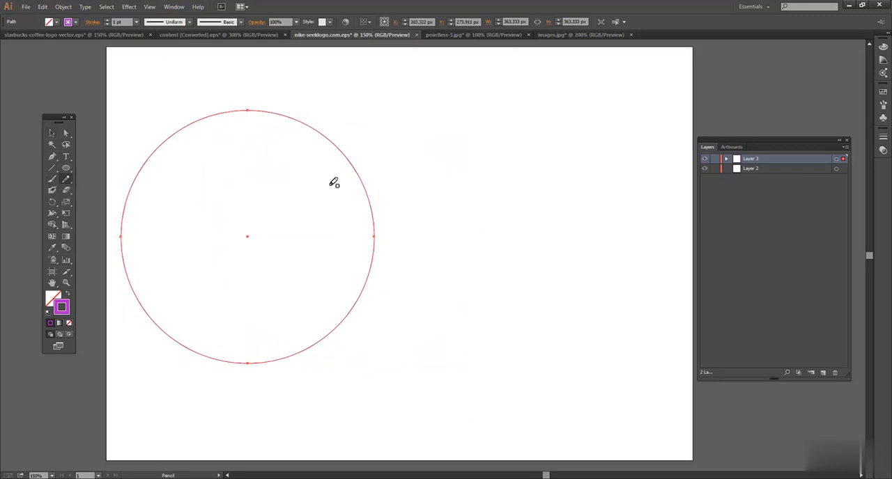
mouse_move(411, 220)
mouse_down()
mouse_move(455, 139)
mouse_move(492, 207)
mouse_move(544, 162)
mouse_up()
mouse_move(559, 201)
mouse_down()
mouse_move(569, 225)
mouse_move(617, 186)
mouse_up()
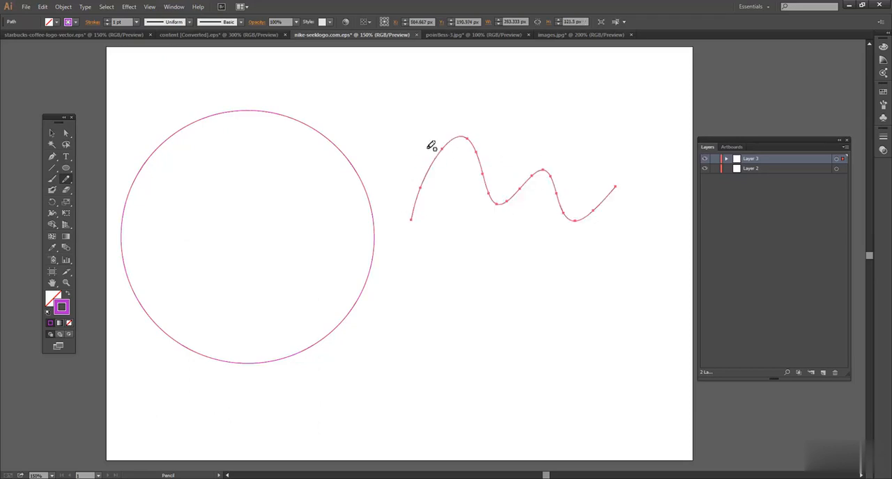
mouse_move(438, 300)
mouse_down()
mouse_move(499, 311)
mouse_move(596, 286)
mouse_up()
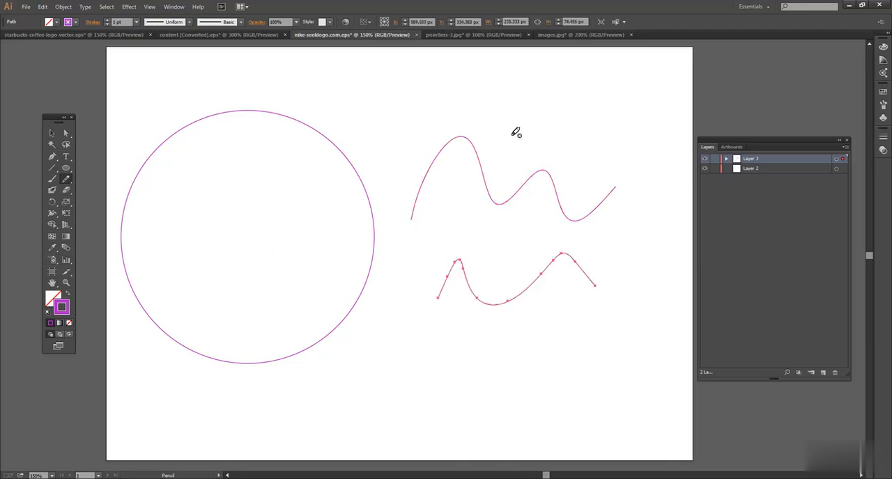
Draw a closed freehand shape about 91 by 73 px near the artboard's upper right and fill it with white
mouse_move(550, 77)
mouse_down()
mouse_move(525, 81)
mouse_move(515, 106)
mouse_move(528, 133)
mouse_move(574, 131)
mouse_move(582, 102)
mouse_move(554, 76)
mouse_up()
click(53, 132)
double_click(54, 297)
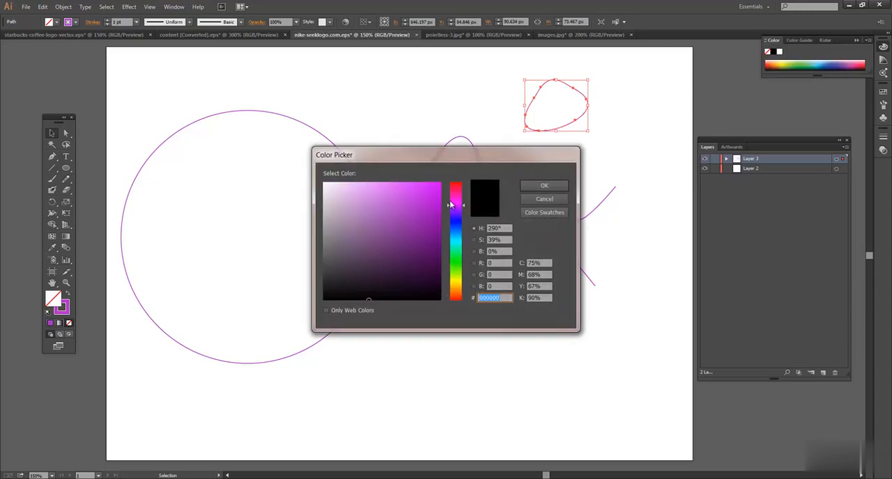
click(457, 187)
click(545, 186)
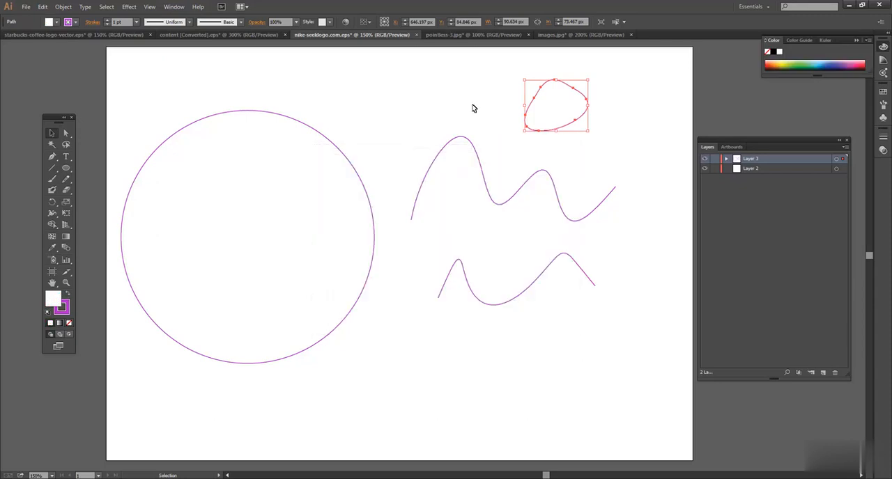
Change the fill of the small closed shape to pink with the Color Picker and deselect it
click(472, 108)
click(527, 106)
double_click(53, 301)
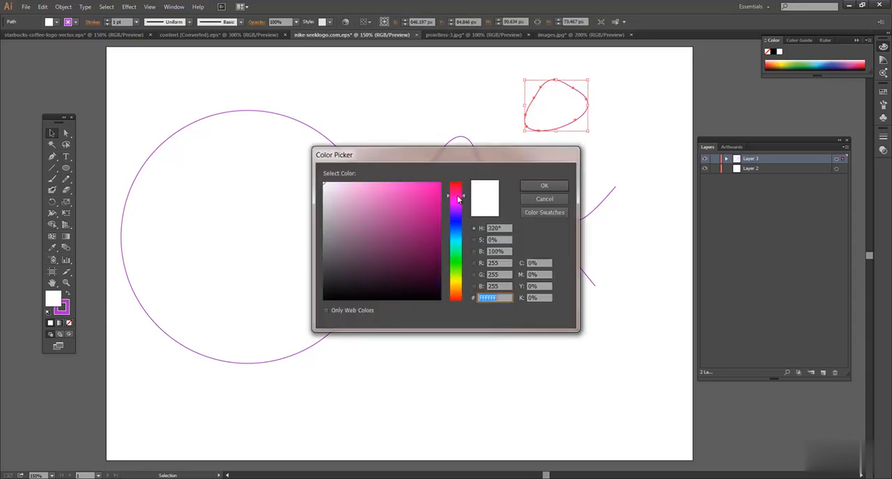
click(425, 202)
click(544, 185)
click(449, 119)
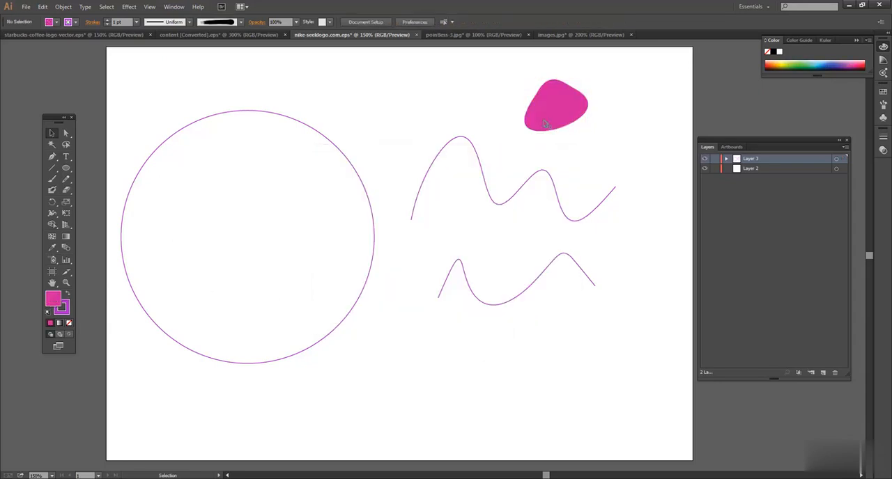
Delete the circle and both wavy lines, keeping only the closed freehand shape
click(557, 119)
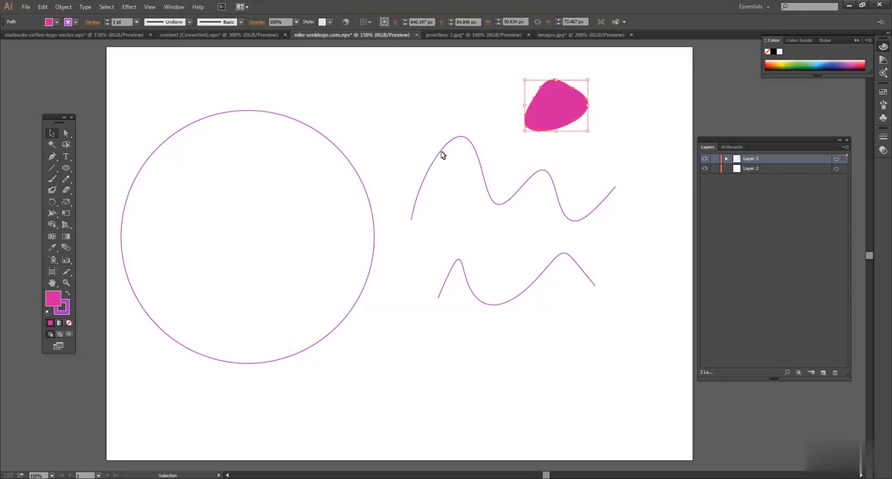
drag(296, 99, 490, 306)
key(Delete)
Enlarge the closed shape to about 362 by 293 px and move it to the middle of the artboard
click(549, 110)
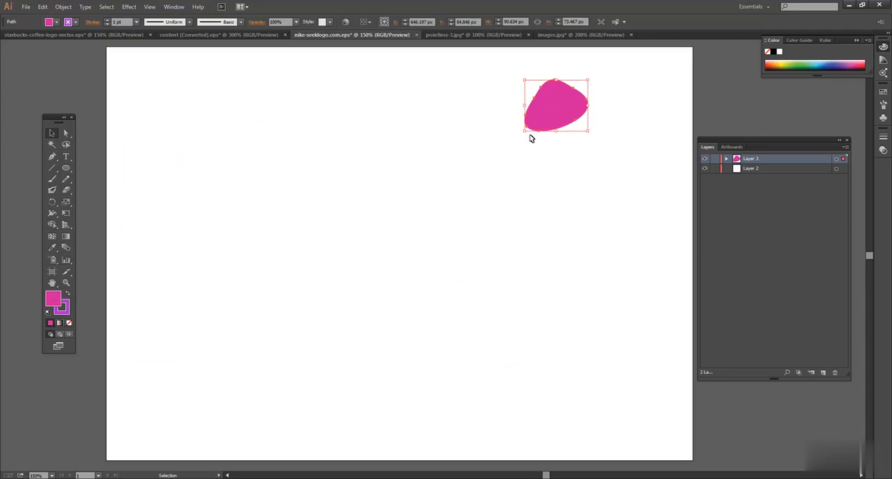
drag(523, 133, 279, 285)
drag(442, 199, 362, 271)
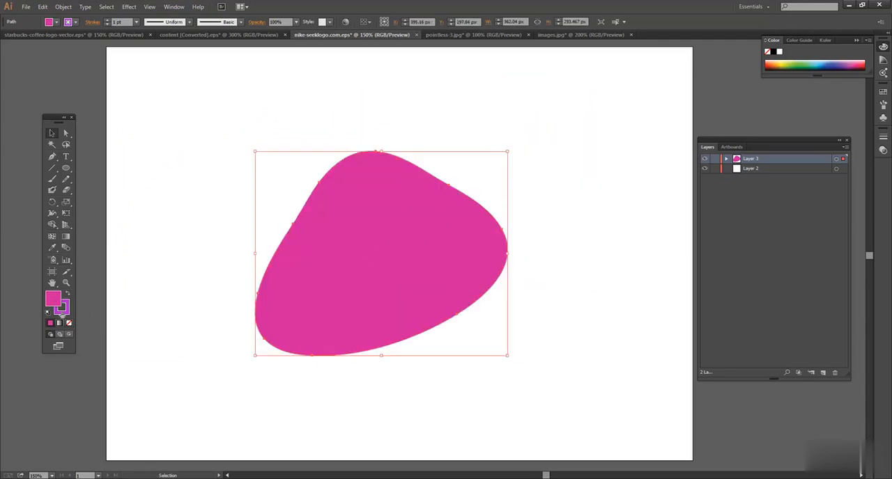
Change the shape's fill to mustard yellow with the Color Picker and shift the shape slightly up and to the right
double_click(52, 307)
click(459, 275)
drag(459, 279, 459, 287)
click(544, 186)
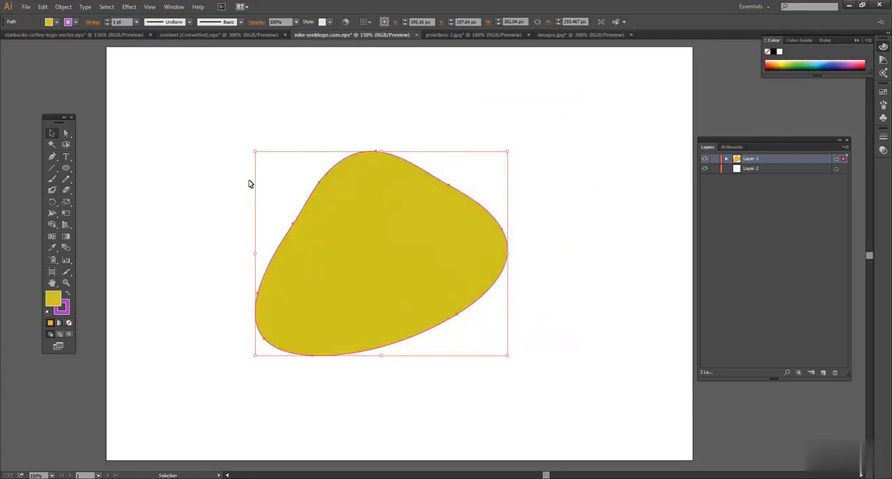
click(216, 173)
drag(370, 197, 383, 183)
click(185, 161)
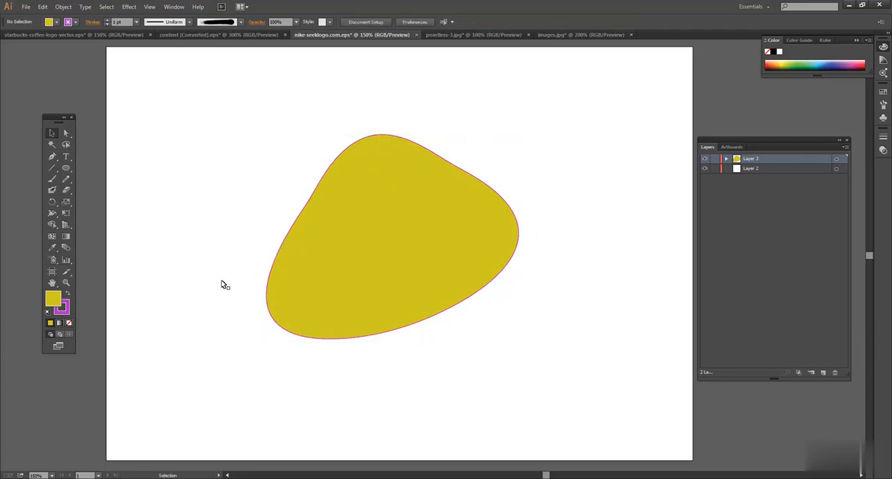
Increase the stroke weight of the closed shape to 18 pt
click(323, 252)
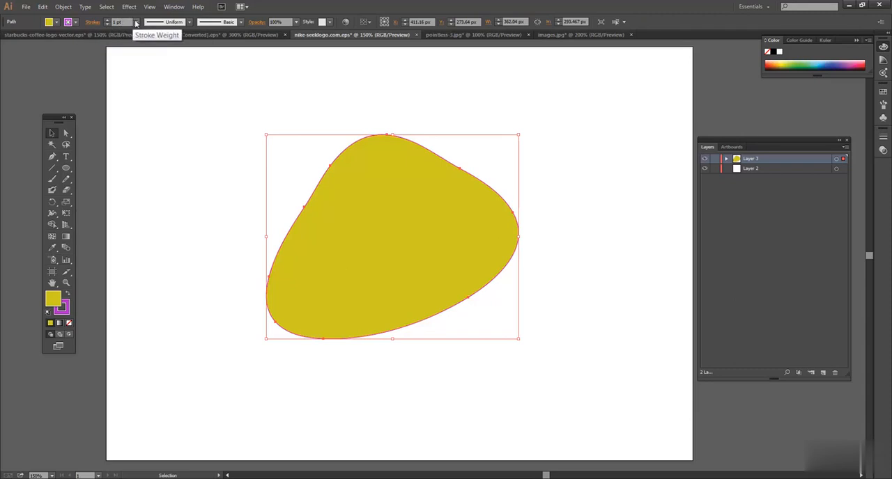
click(107, 21)
click(107, 21)
click(108, 21)
click(107, 21)
click(107, 21)
click(108, 21)
click(107, 21)
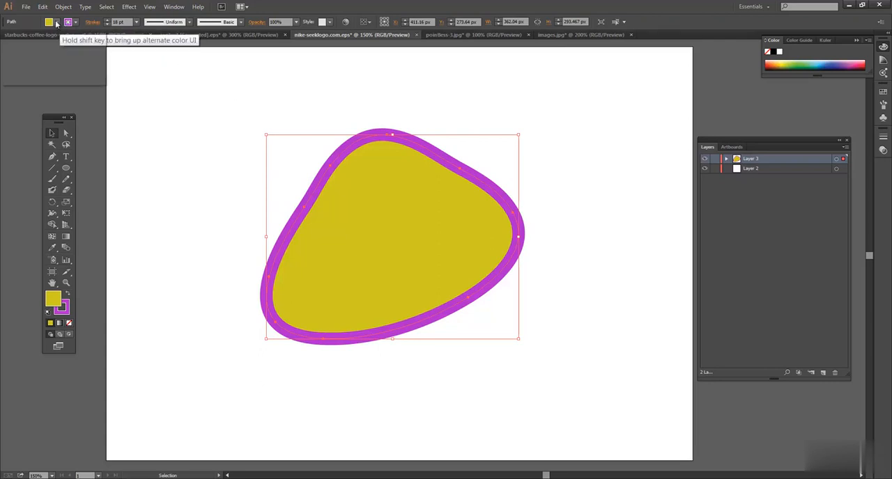
Try several solid colour, radial gradient and pattern swatches as the shape's fill
click(56, 22)
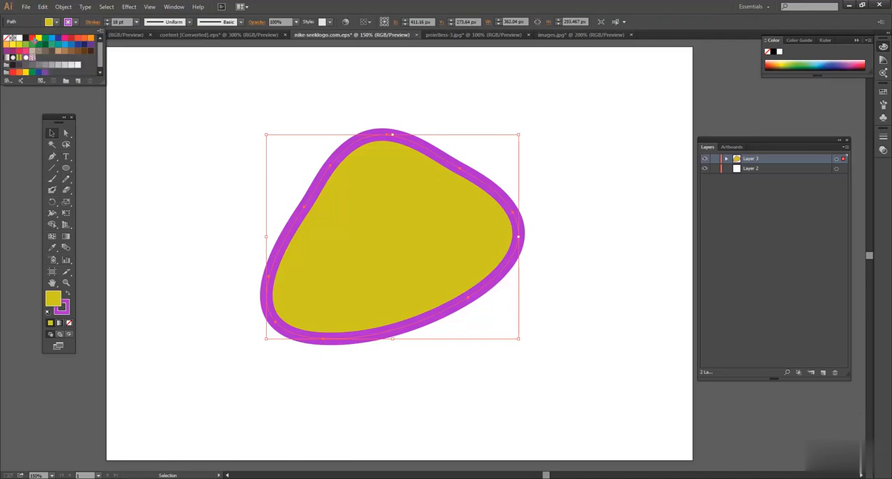
click(33, 39)
click(65, 39)
click(91, 39)
click(78, 44)
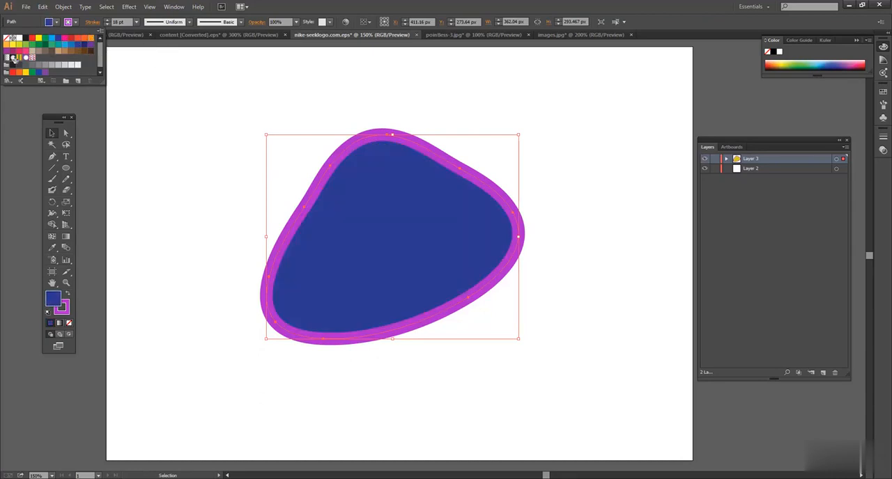
click(12, 57)
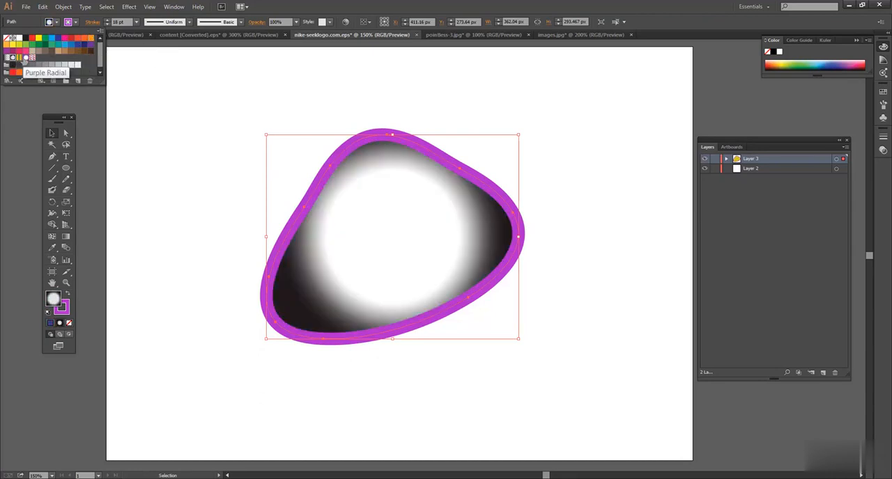
click(26, 58)
click(31, 58)
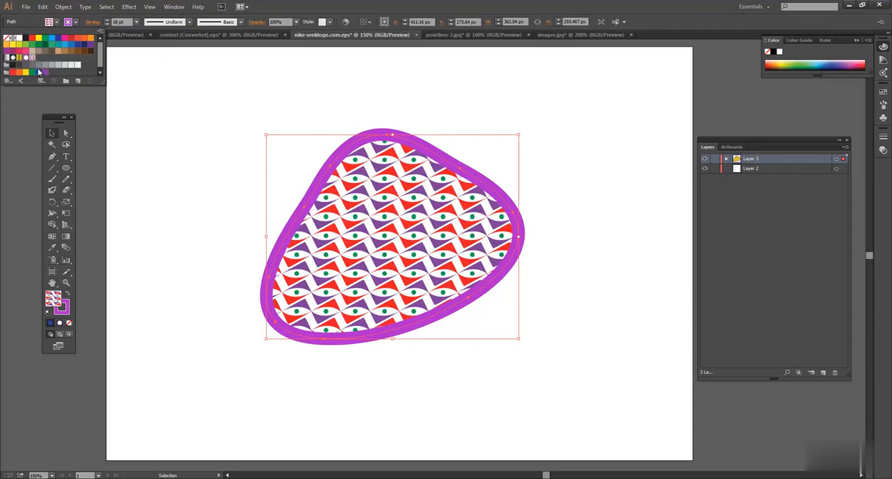
Fill the shape with the solid red swatch
click(31, 39)
click(25, 38)
click(31, 38)
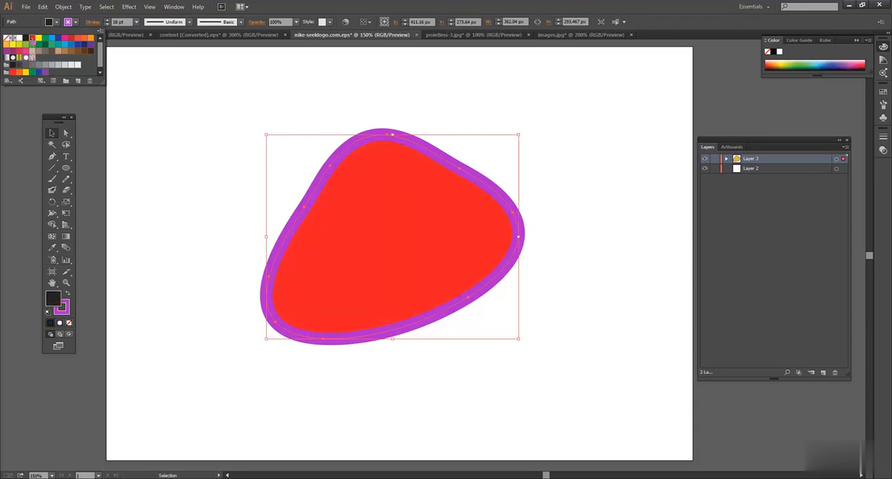
click(248, 95)
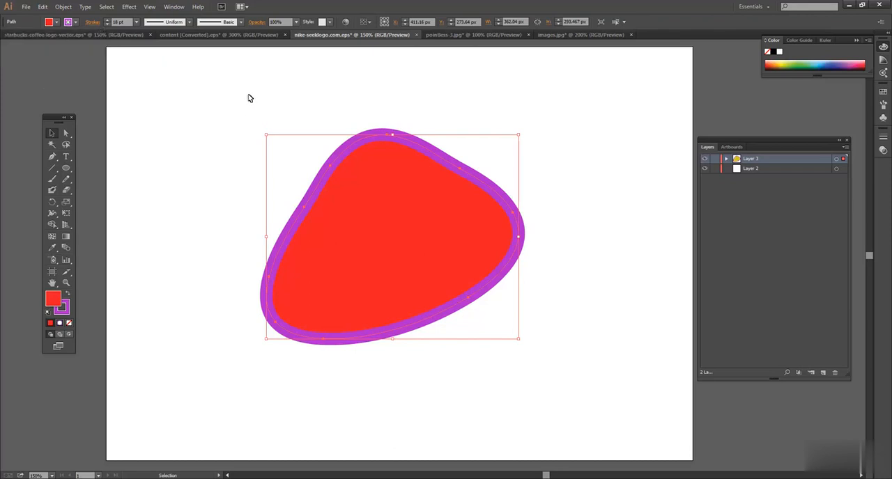
Try aligning the shape's stroke to the inside of the path and set it to align to the outside
click(398, 111)
click(393, 168)
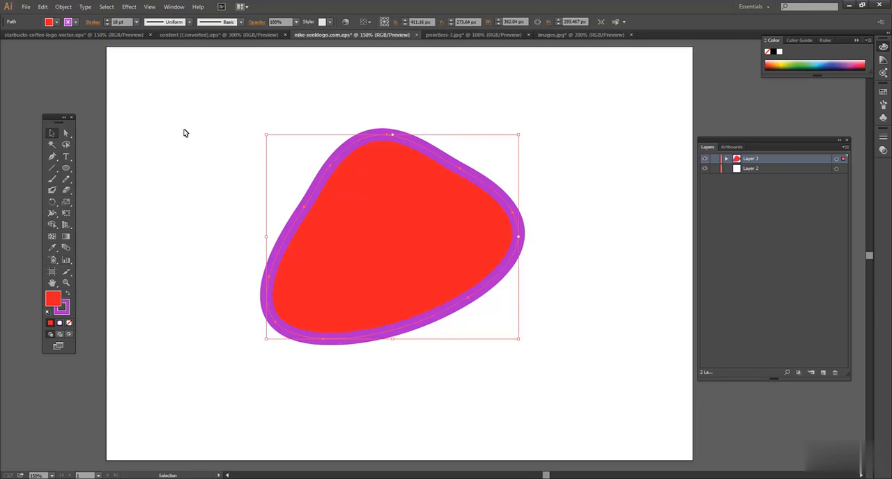
click(93, 23)
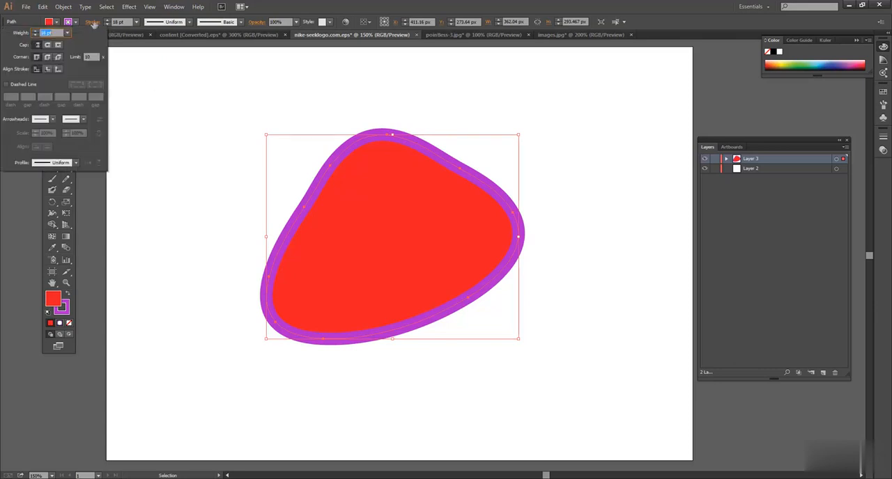
click(48, 69)
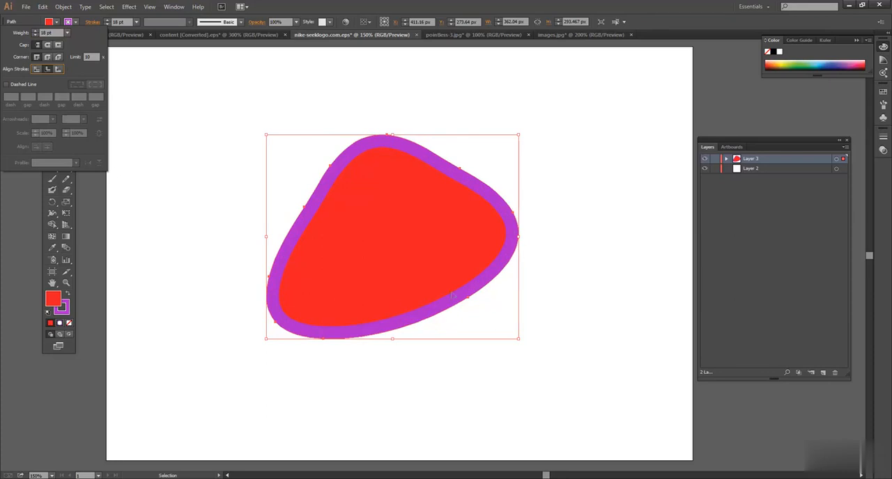
click(58, 69)
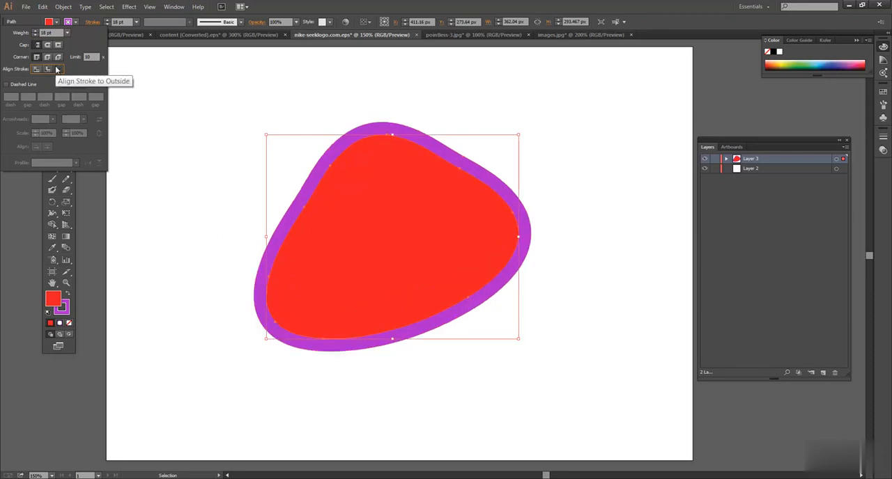
Try a dashed line on the shape's stroke, switch it back to solid and deselect the shape
click(6, 84)
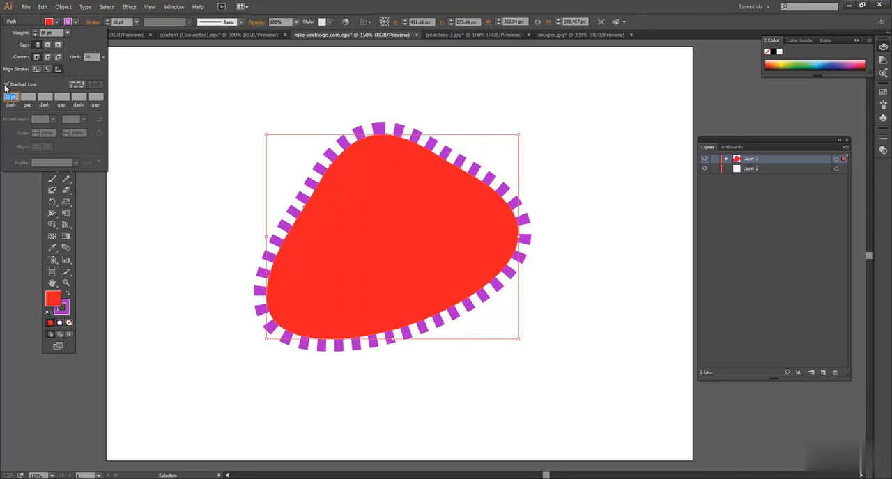
click(81, 85)
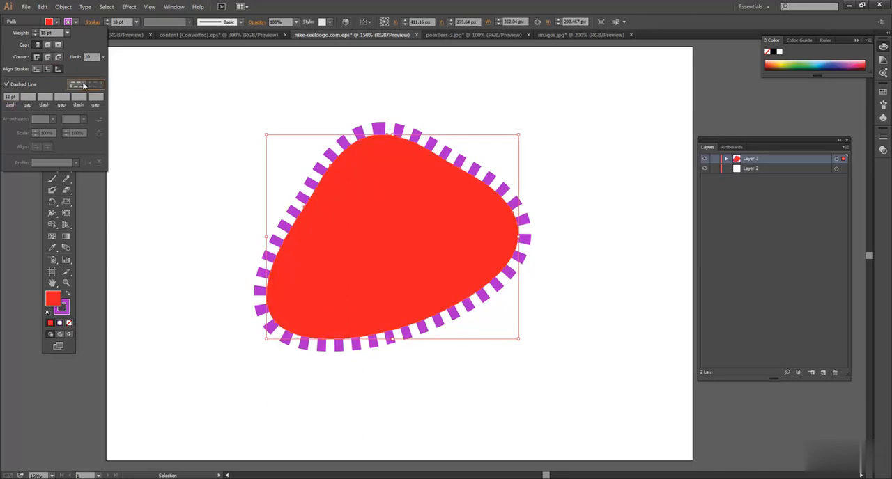
click(6, 84)
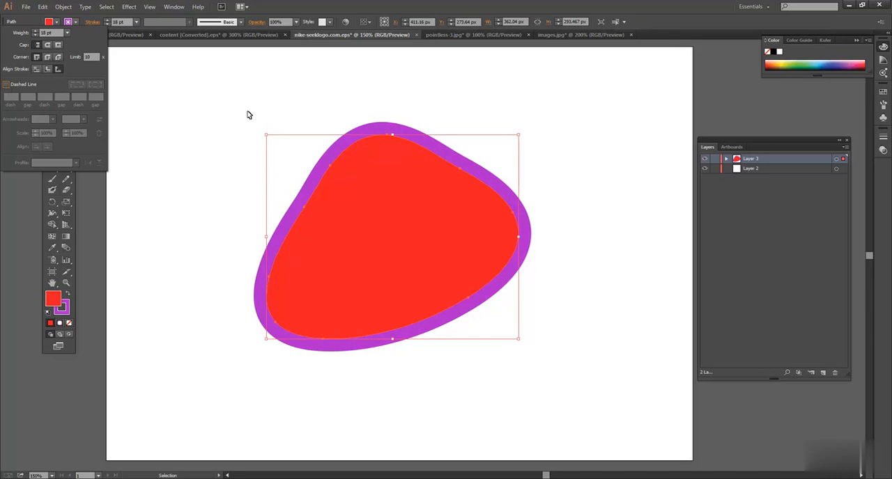
click(215, 129)
click(296, 145)
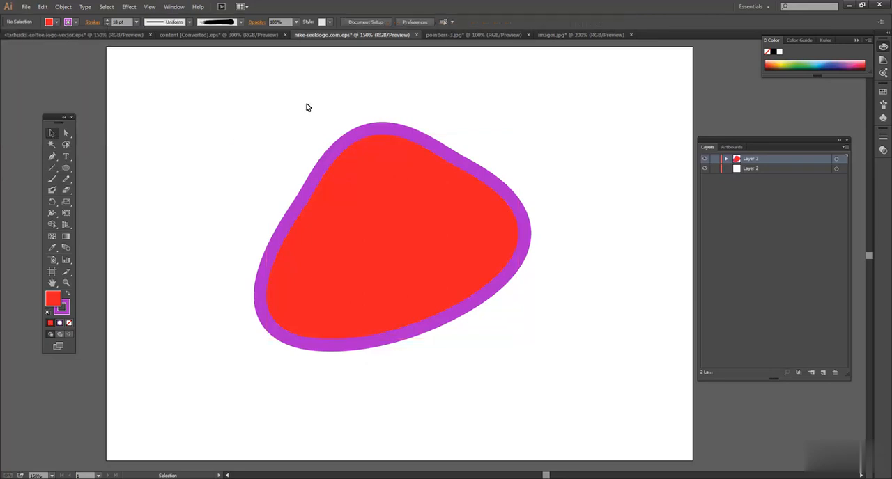
Set the shape's fill to None so that only its purple stroke remains, and select the outline again
click(392, 134)
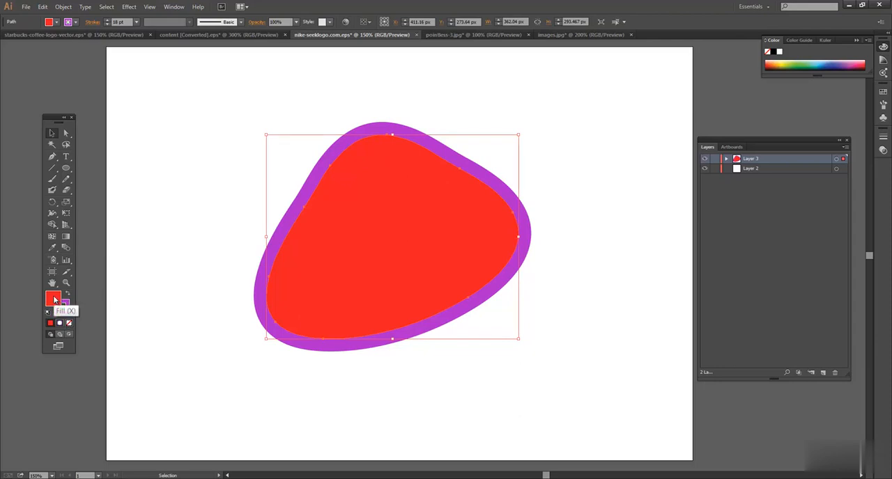
click(69, 323)
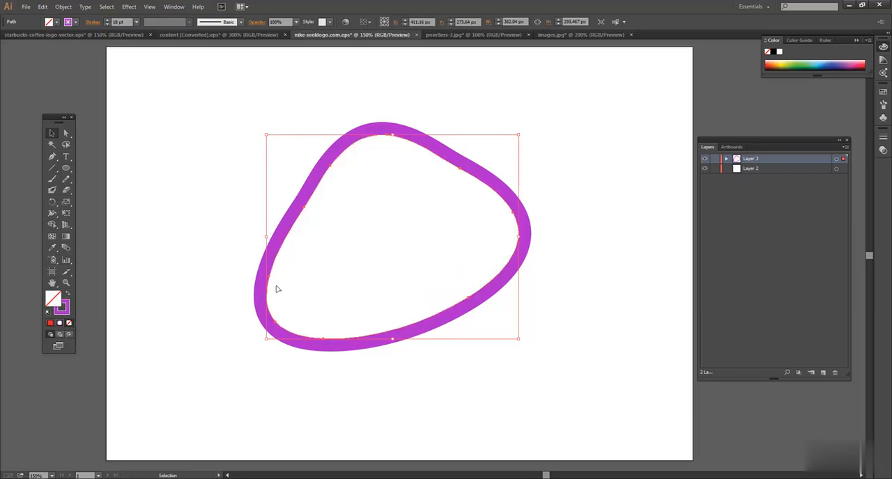
click(93, 326)
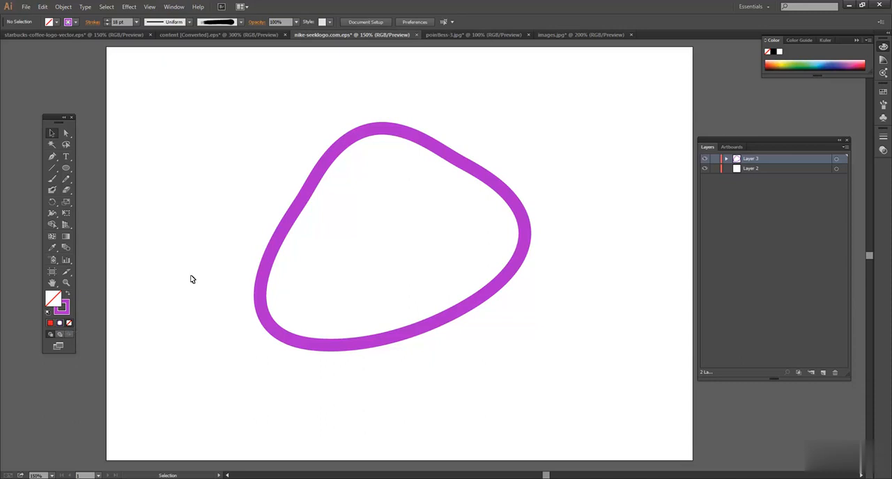
click(301, 207)
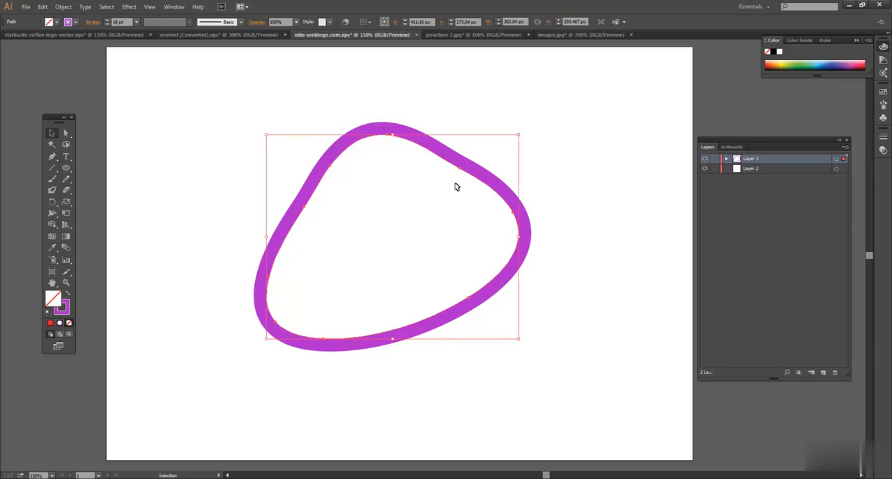
Select the purple outline and expand its appearance so that the stroke becomes a filled compound path
click(333, 115)
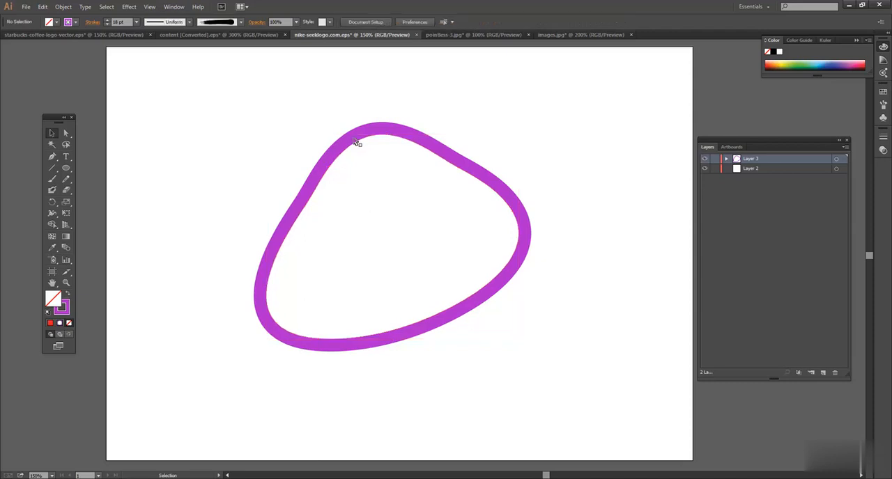
click(354, 140)
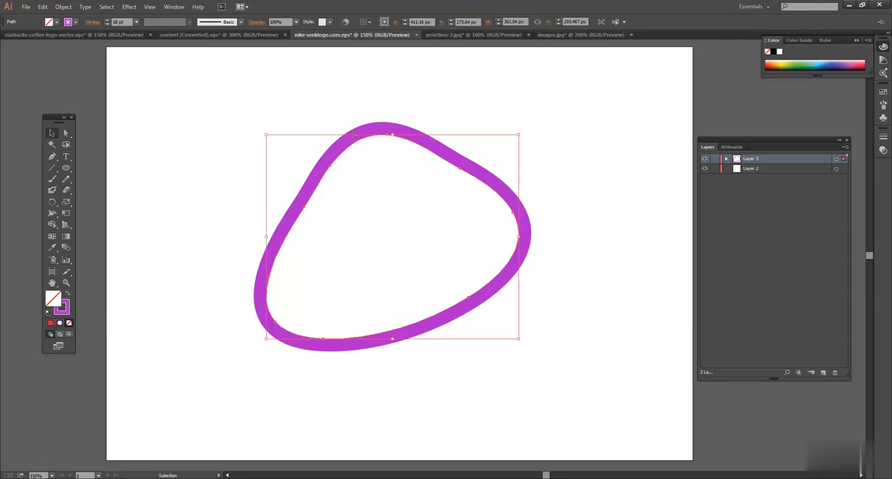
click(62, 6)
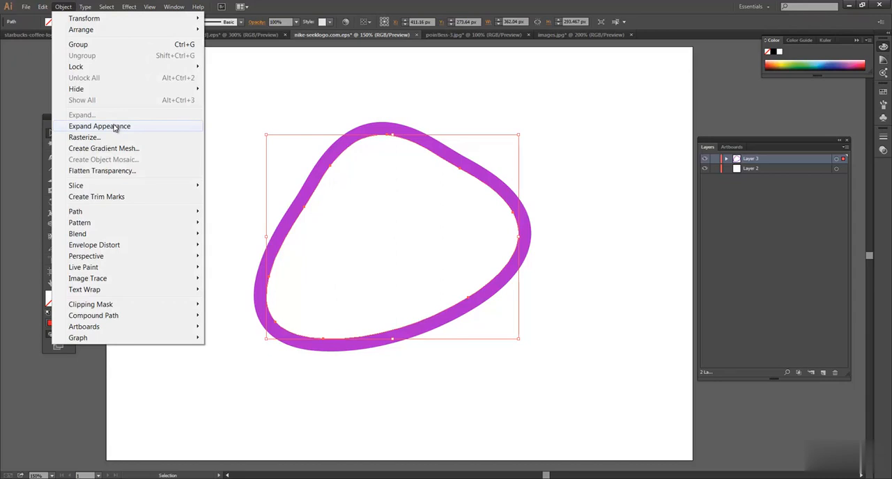
click(115, 126)
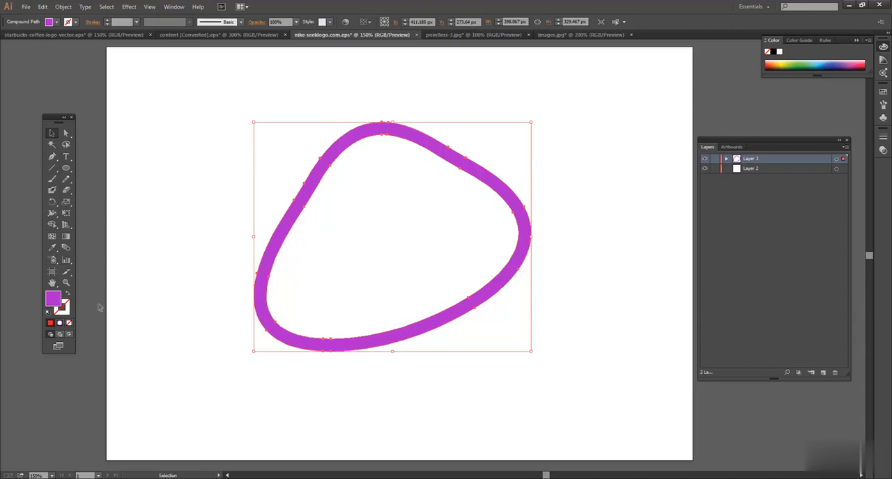
Add a yellow stroke (E5EF18) to the expanded purple shape and set its weight to 8 pt
double_click(66, 310)
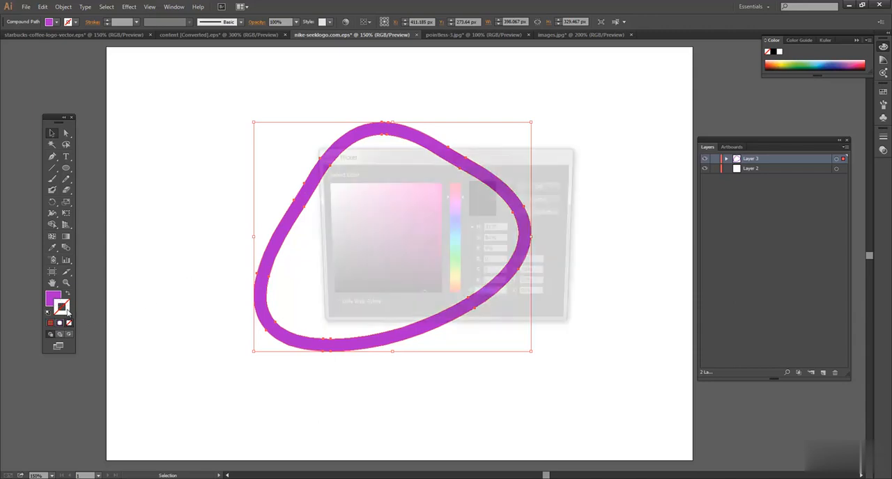
click(458, 281)
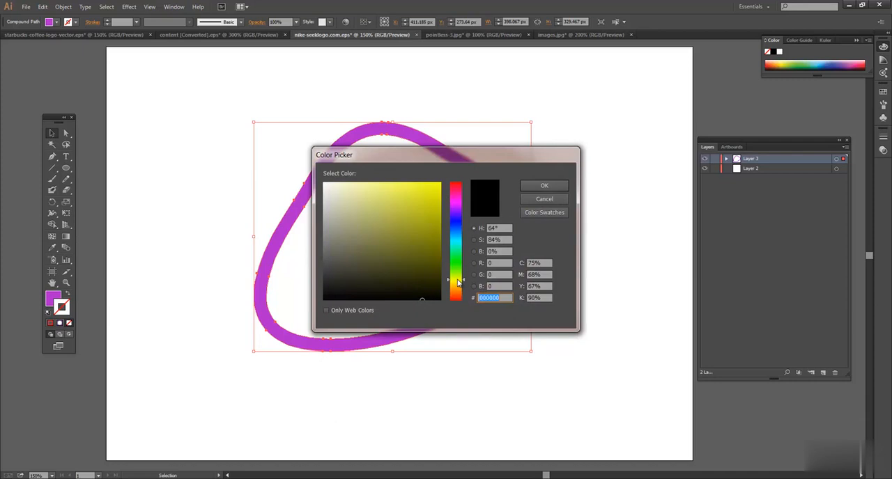
click(432, 188)
click(544, 185)
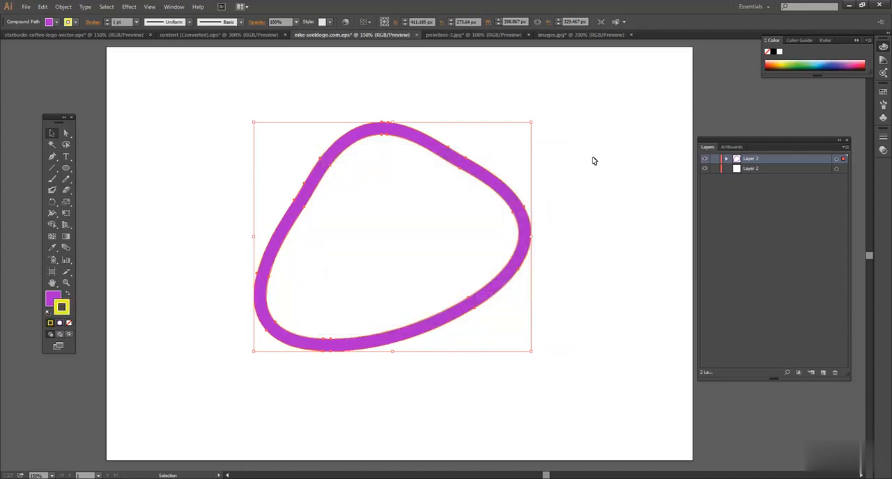
click(106, 20)
click(106, 20)
click(106, 20)
click(106, 20)
click(106, 21)
click(106, 20)
click(106, 20)
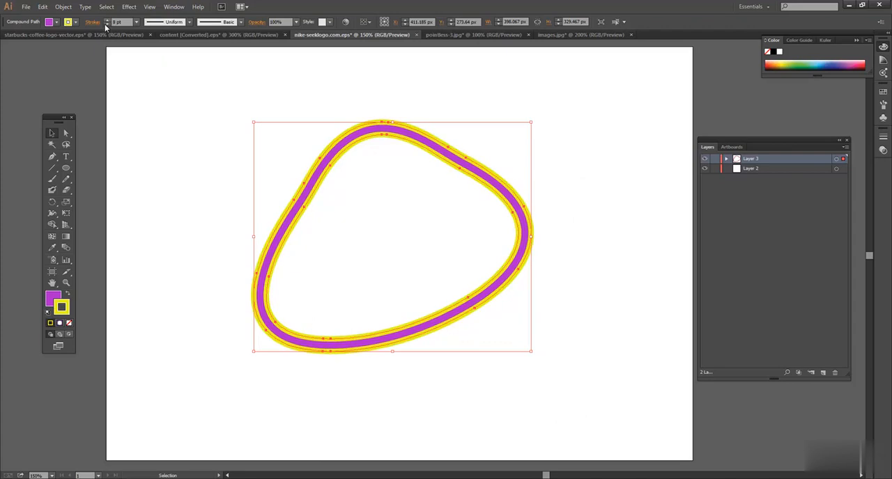
Change the expanded shape's stroke colour to blue (1B6CED) and deselect the shape
double_click(67, 308)
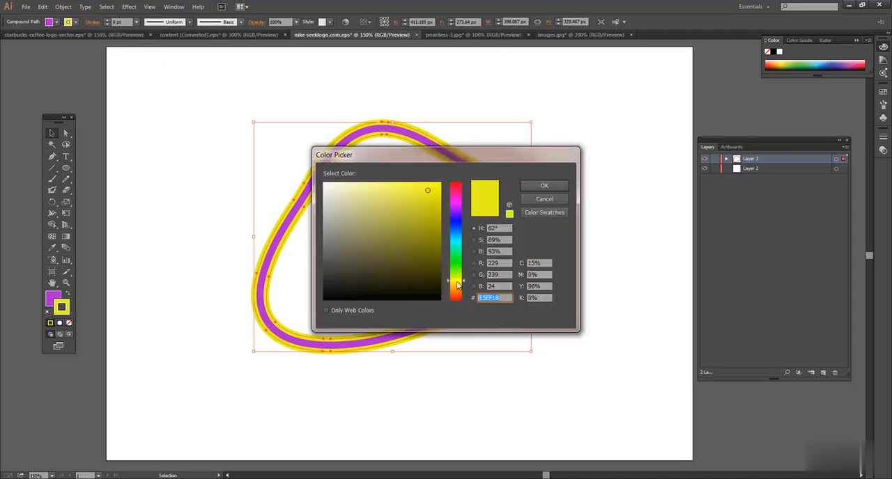
click(457, 232)
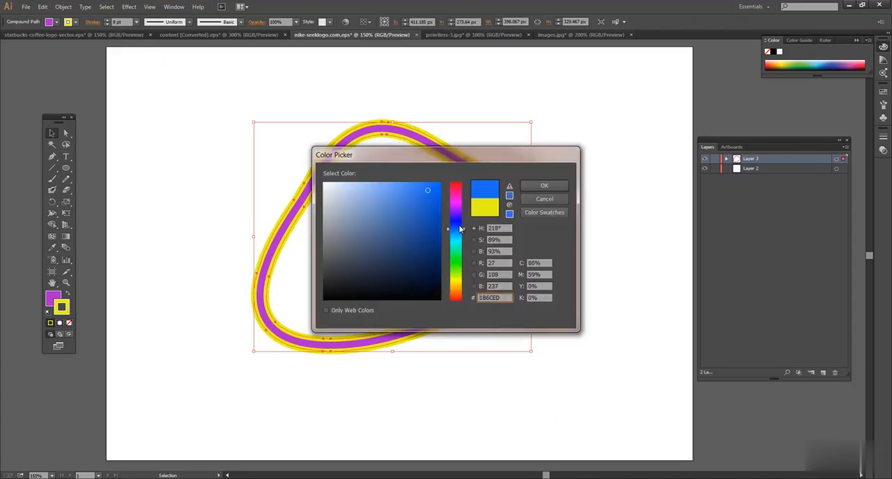
click(544, 185)
click(601, 170)
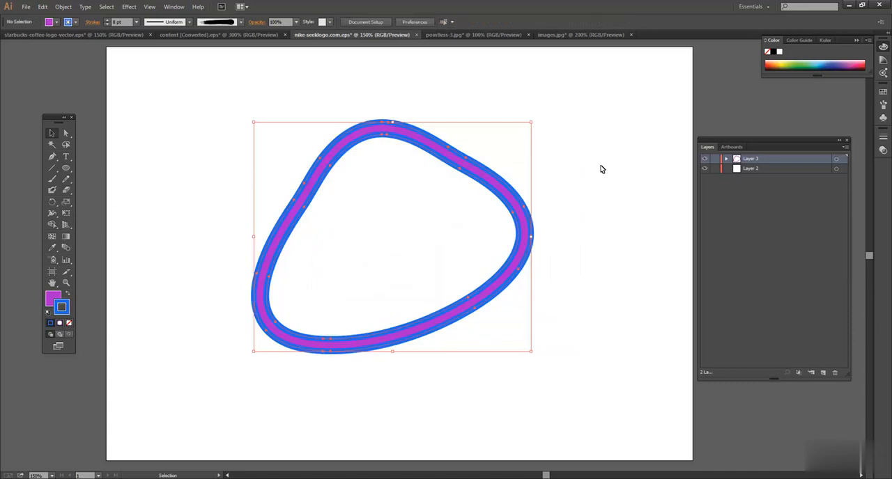
Set the compound path's fill to None so that only its two blue outlines remain, and deselect it
click(365, 141)
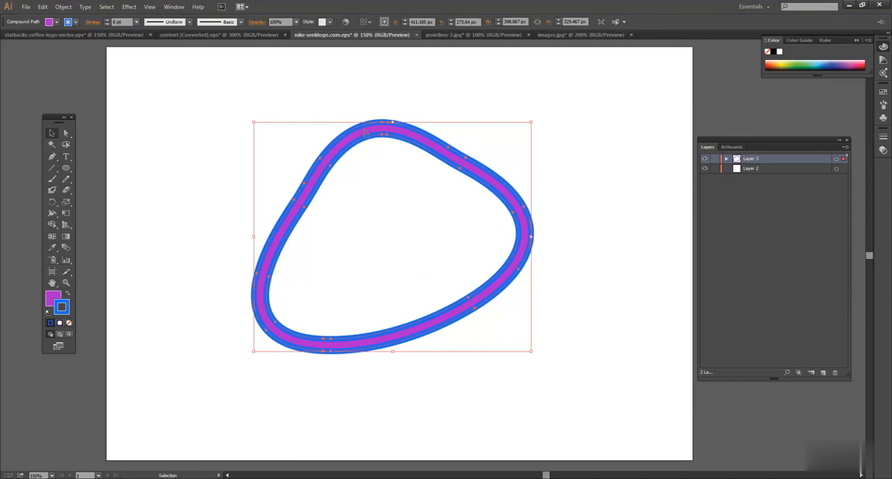
drag(349, 91, 450, 225)
click(63, 7)
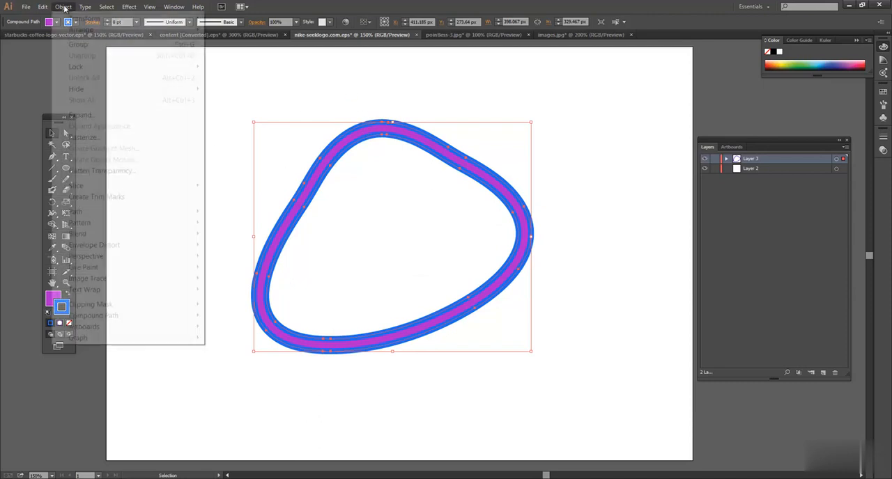
click(64, 9)
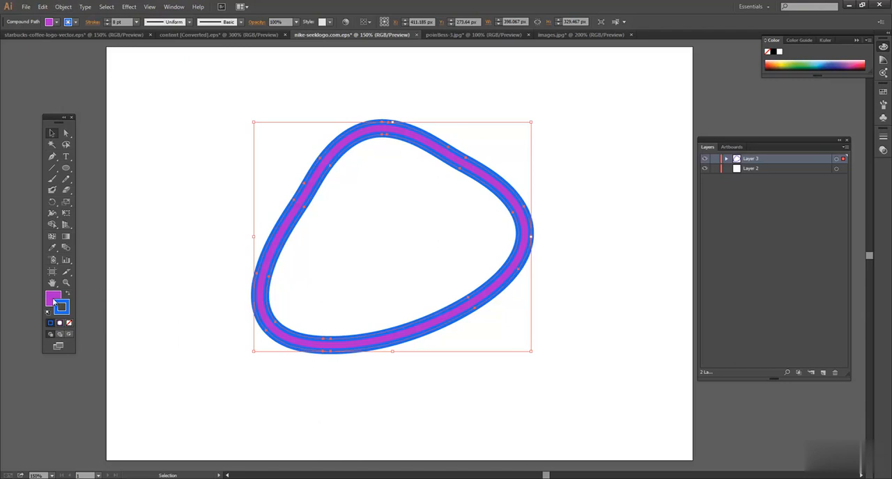
click(68, 323)
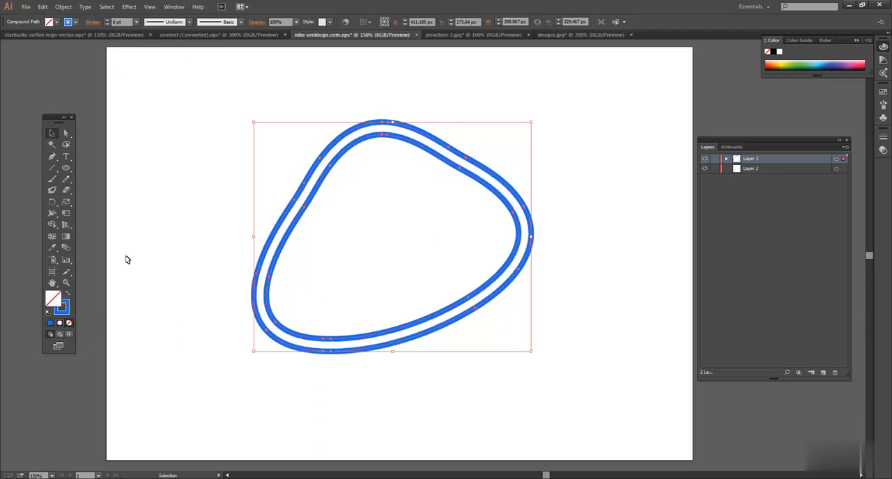
click(329, 133)
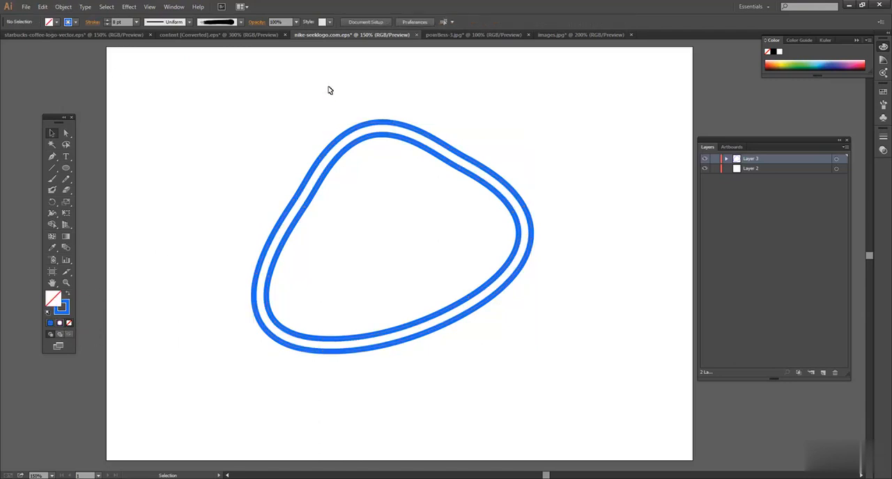
Expand the fill and stroke of the double blue outline into filled shapes and deselect them
click(408, 127)
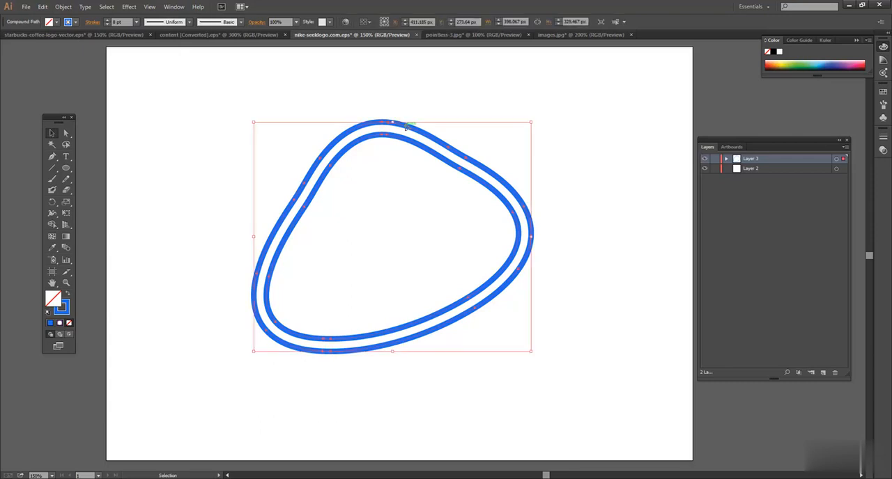
click(63, 6)
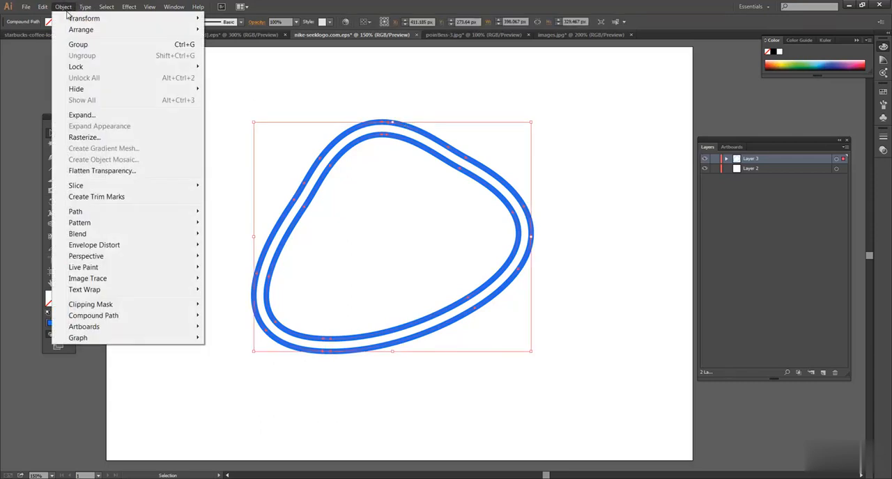
click(104, 117)
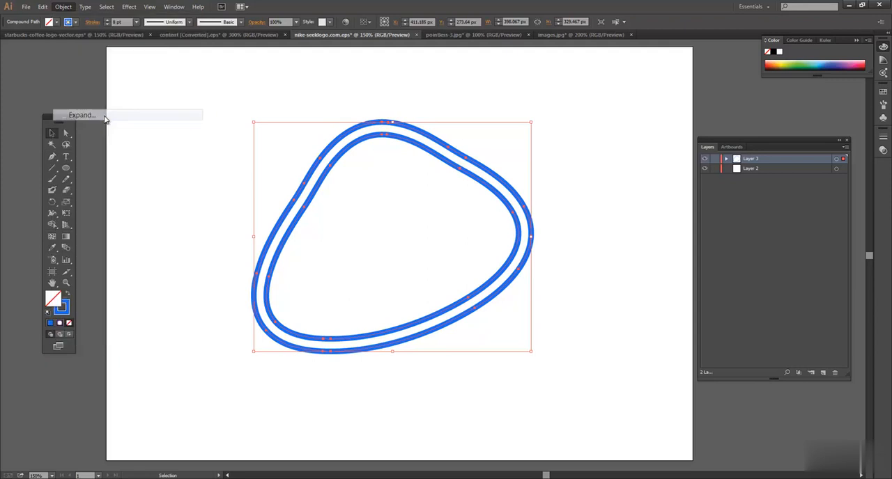
click(431, 297)
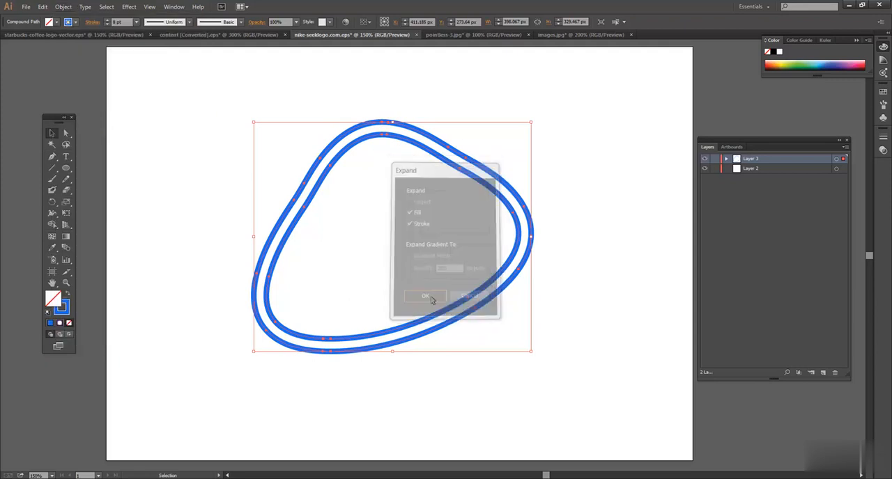
click(331, 112)
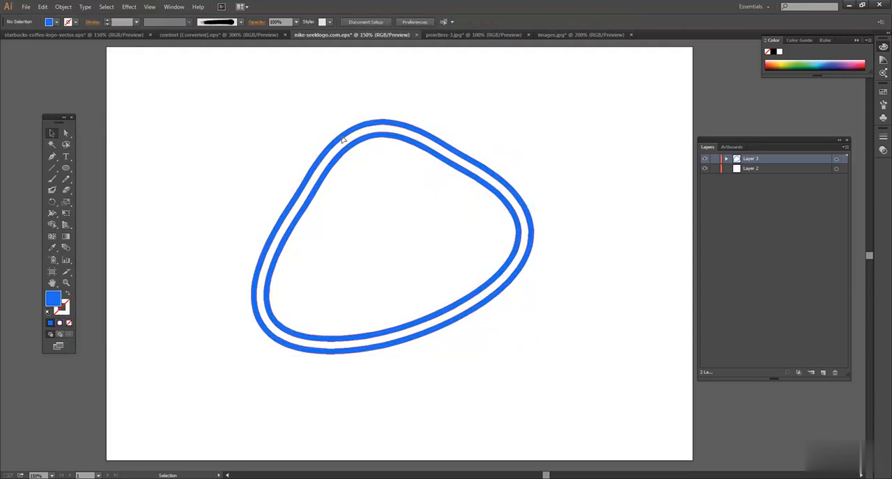
Shift the expanded blue rings slightly to the left and isolate their compound path to reach the individual contours
click(342, 140)
double_click(342, 139)
drag(332, 142, 388, 135)
double_click(304, 145)
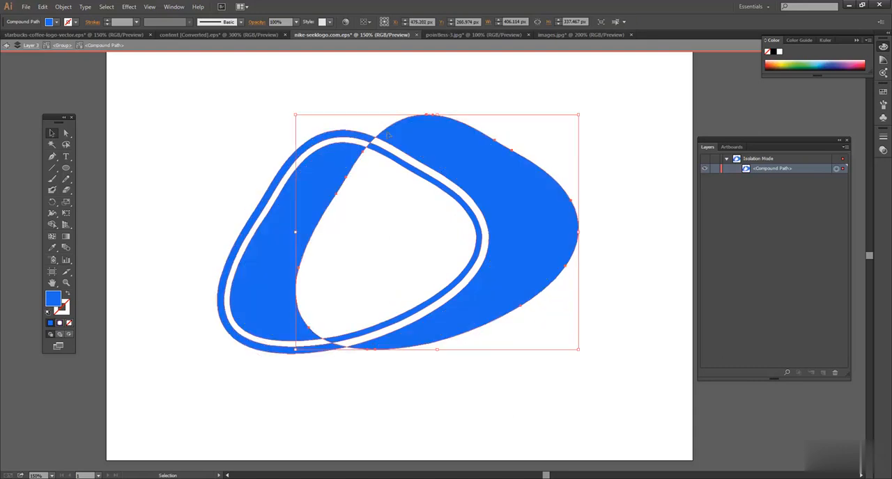
Try moving the outermost contour of the isolated compound path away from the others and undo the moves
drag(488, 142, 544, 148)
drag(420, 160, 357, 156)
key(ctrl+z)
key(ctrl+z)
key(ctrl+z)
key(ctrl+z)
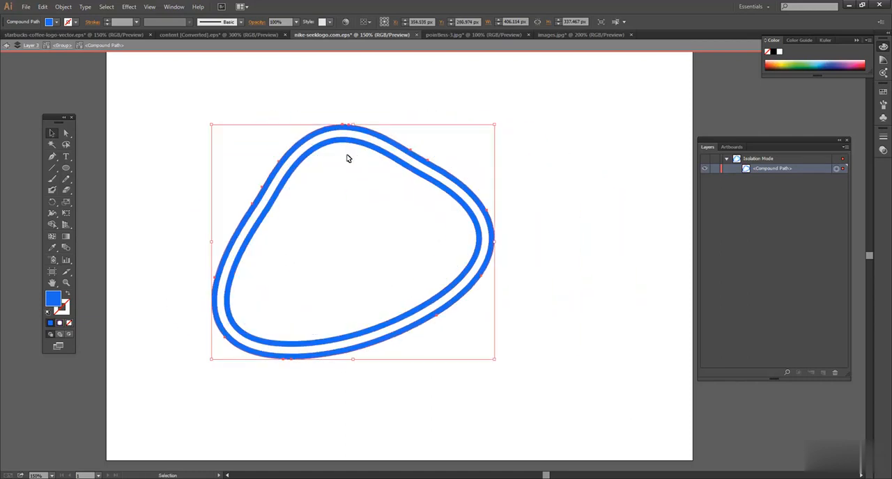
Try moving only the innermost contour up and to the right, out of the rings, and undo the move
click(293, 119)
click(306, 140)
click(311, 176)
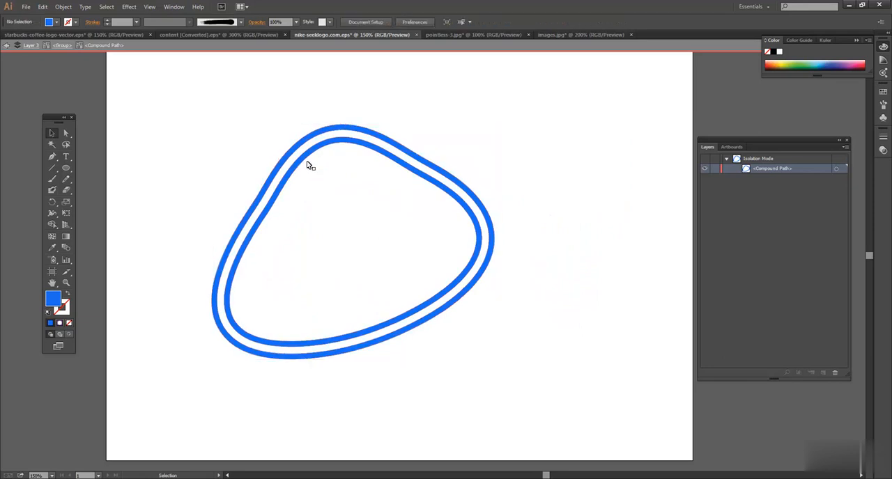
click(307, 159)
drag(307, 159, 517, 109)
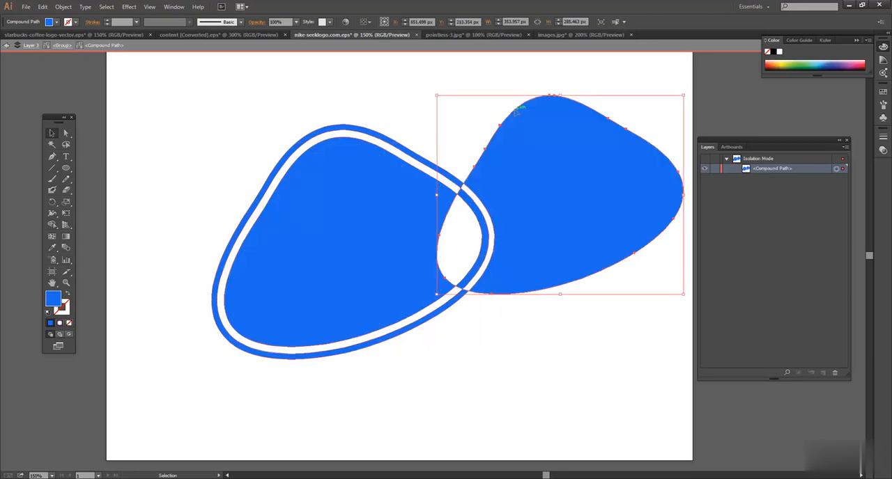
key(ctrl+z)
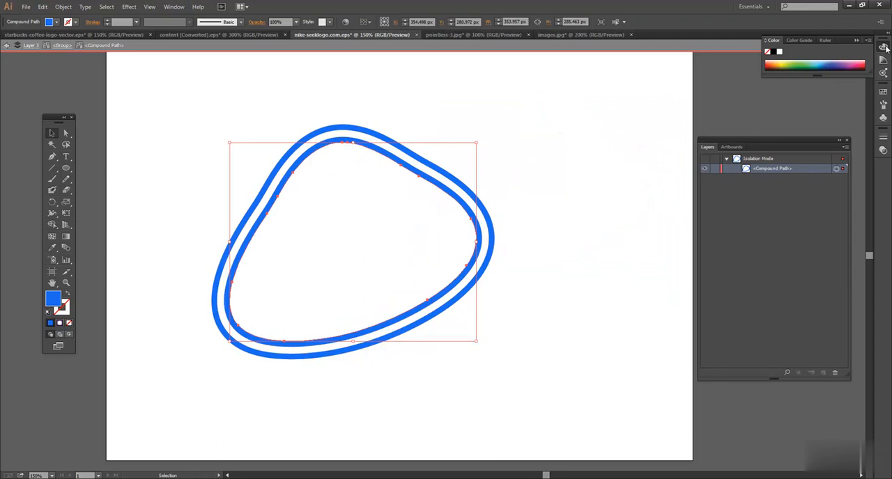
Display the compound path's appearance attributes and inspect its opacity options without changing them
click(174, 6)
click(242, 122)
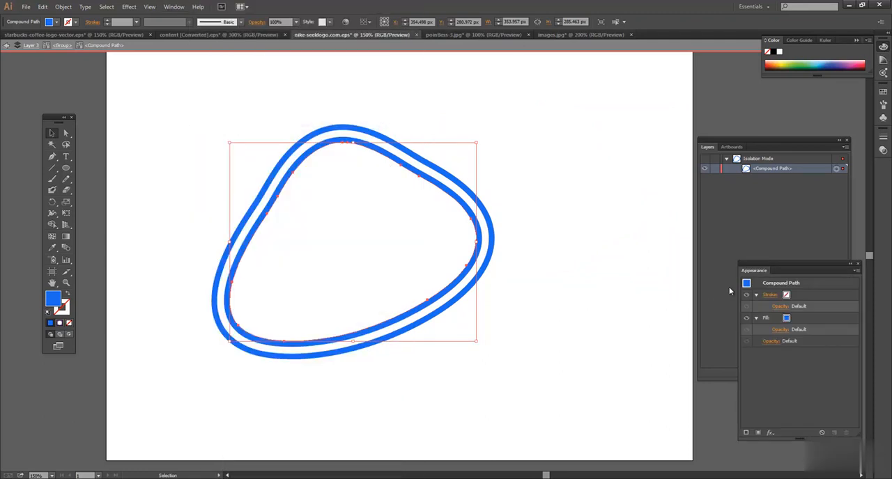
click(769, 341)
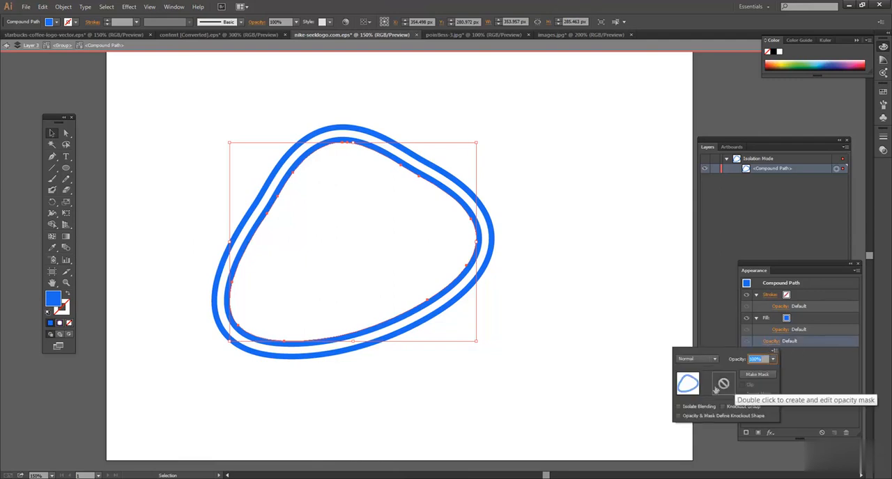
click(599, 261)
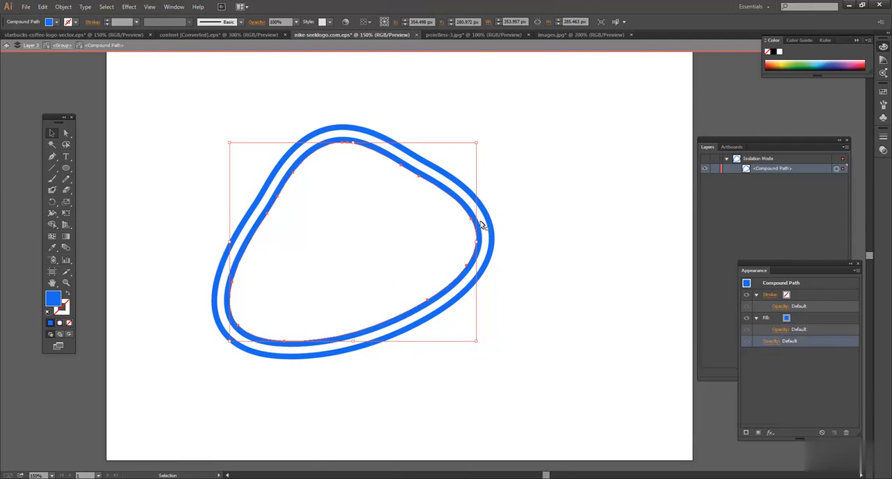
Try shifting the innermost contour down by about 26 px and undo the move
click(474, 219)
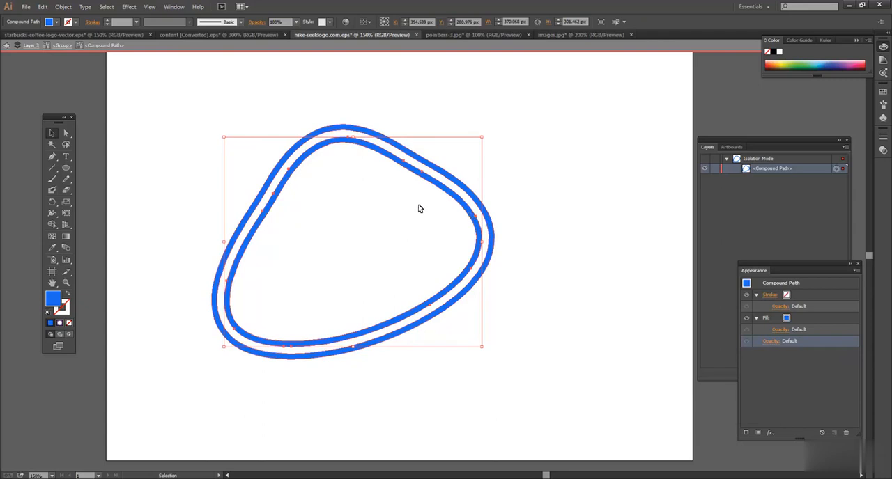
click(400, 175)
drag(400, 168, 402, 188)
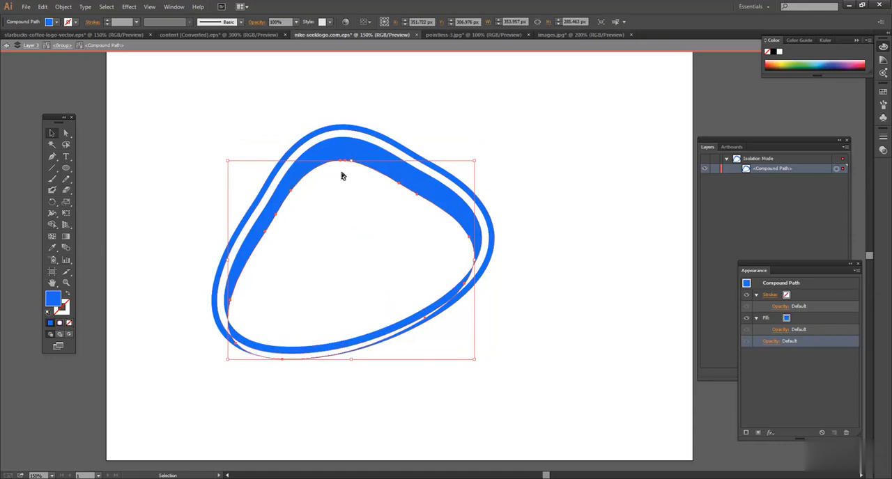
key(ctrl+z)
Separate the two rings by moving both inner-ring contours to the right and both outer-ring contours about 119 px left
shift+click(374, 148)
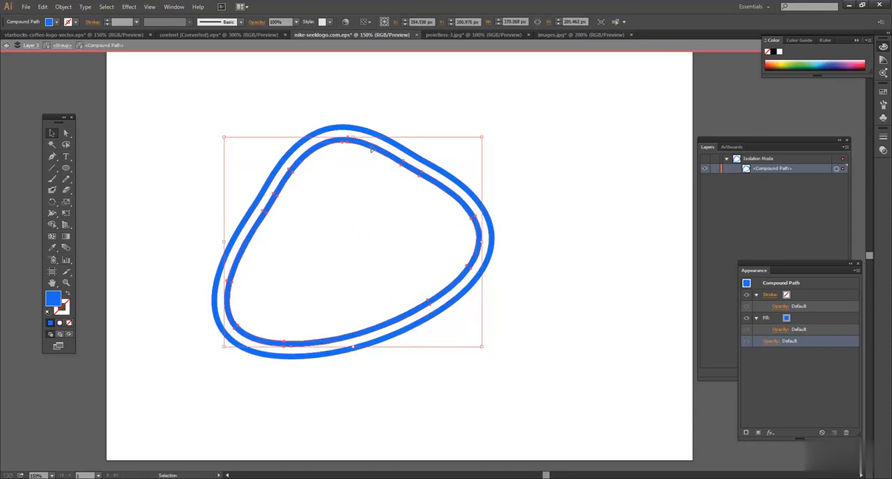
drag(409, 147, 513, 130)
shift+click(339, 131)
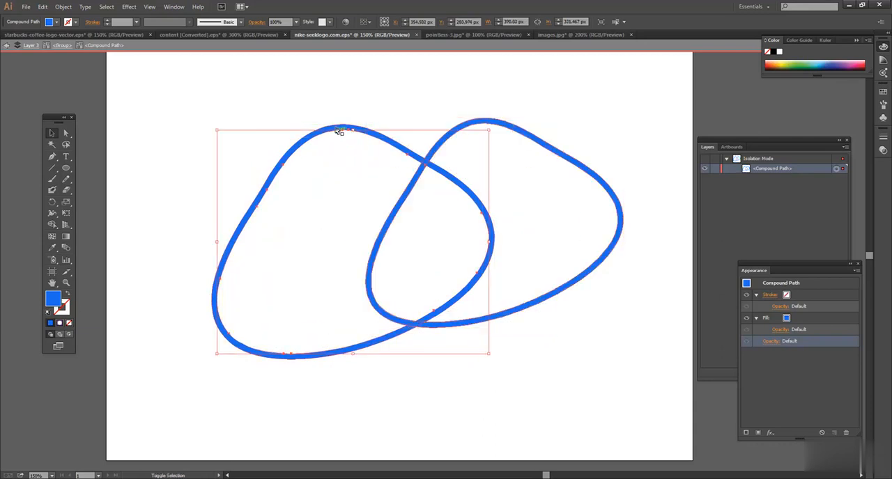
shift+click(337, 129)
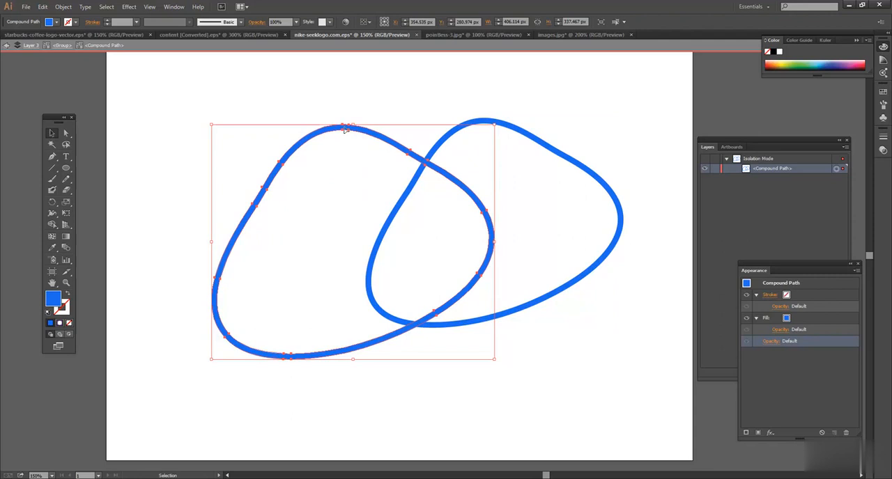
drag(347, 130, 264, 134)
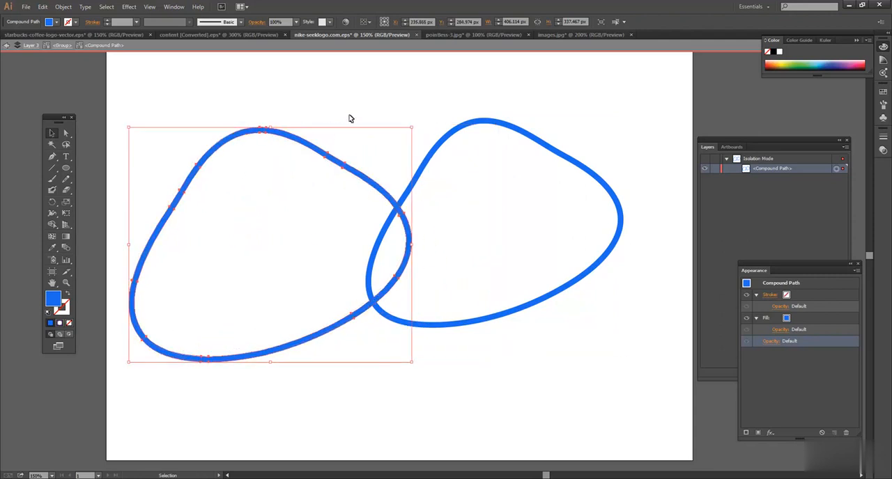
Delete both overlapping rings and exit isolation mode
click(440, 197)
drag(247, 101, 525, 251)
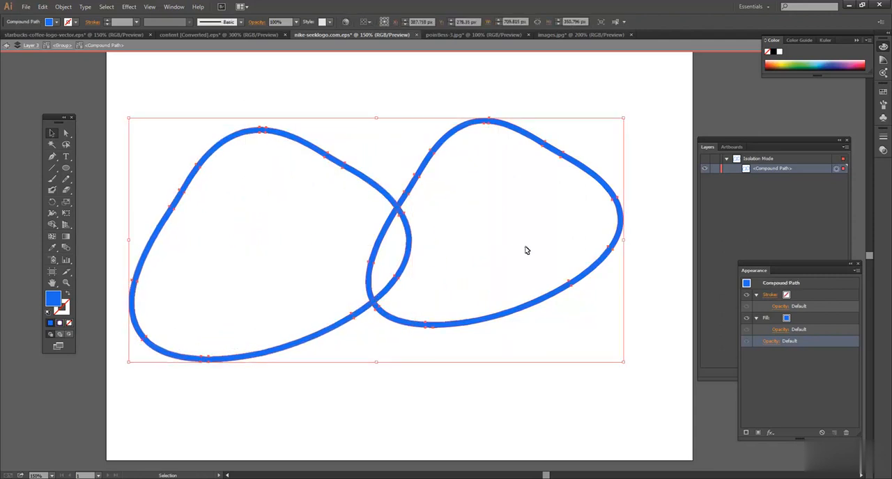
key(Delete)
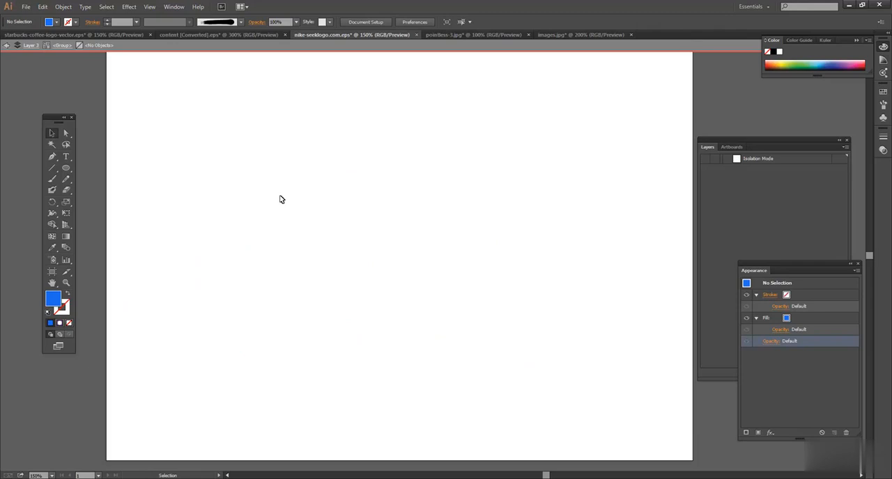
double_click(281, 199)
Paint a freehand S-shaped curve about 443 px wide and 193 px high with the Paintbrush tool and select the artwork
click(53, 179)
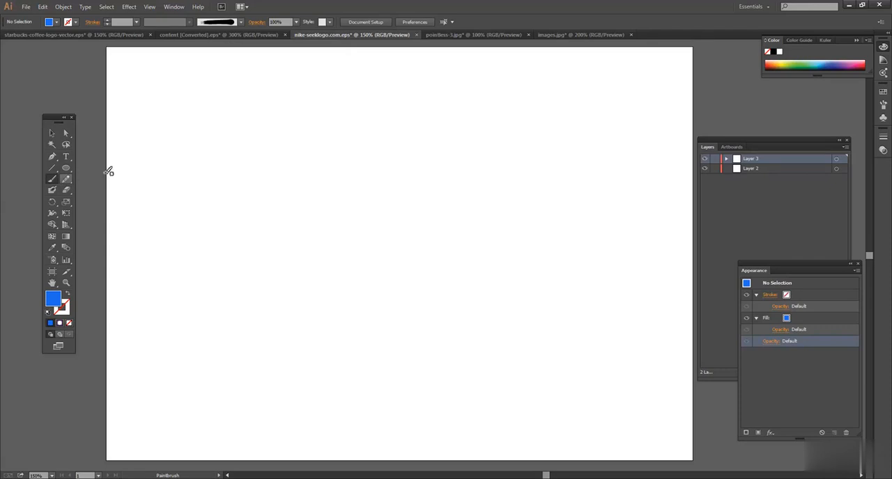
mouse_move(199, 280)
mouse_down()
mouse_move(382, 270)
mouse_move(509, 168)
mouse_up()
click(52, 132)
click(122, 125)
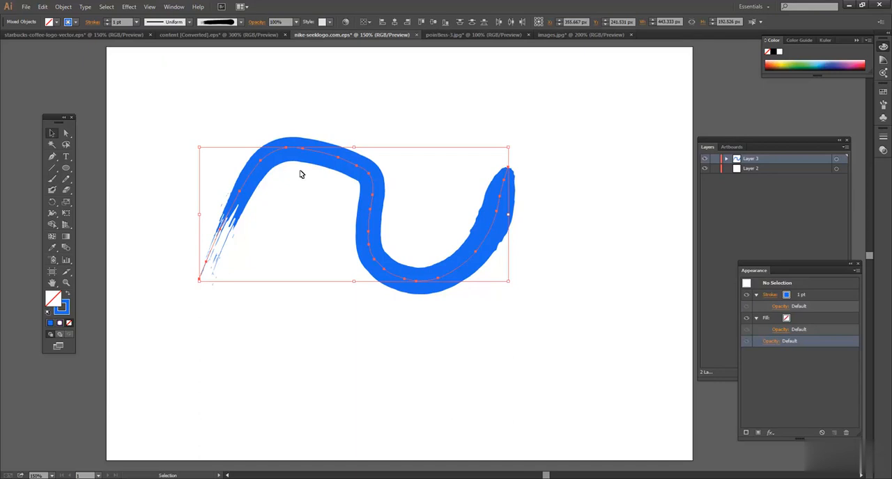
Apply the 2 pt. Oval calligraphic brush to the painted curve
click(314, 160)
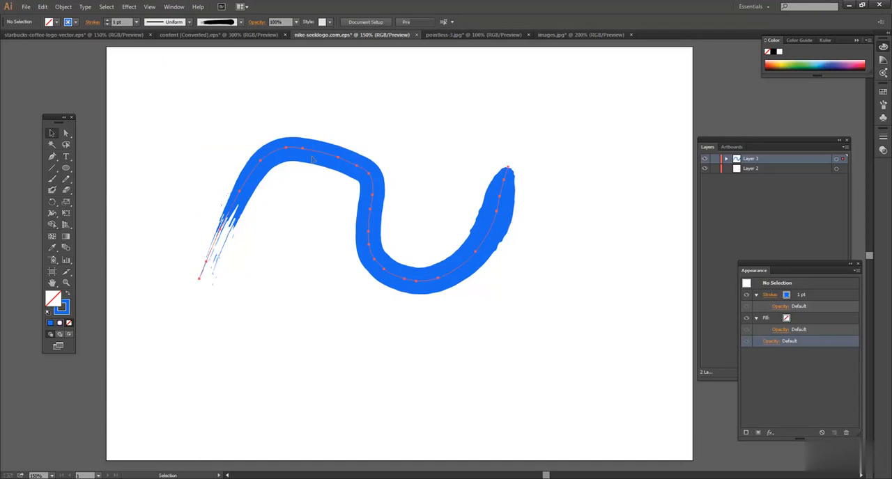
click(241, 21)
scroll(218, 69, up, 3)
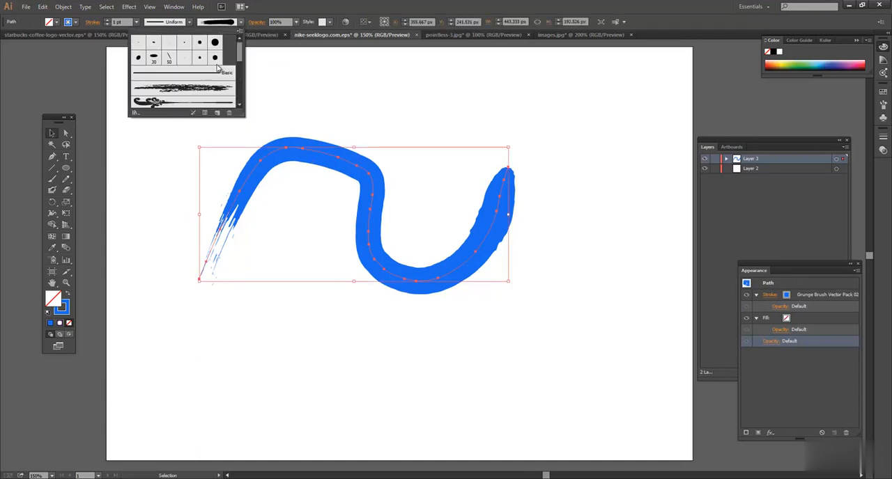
click(139, 42)
click(348, 103)
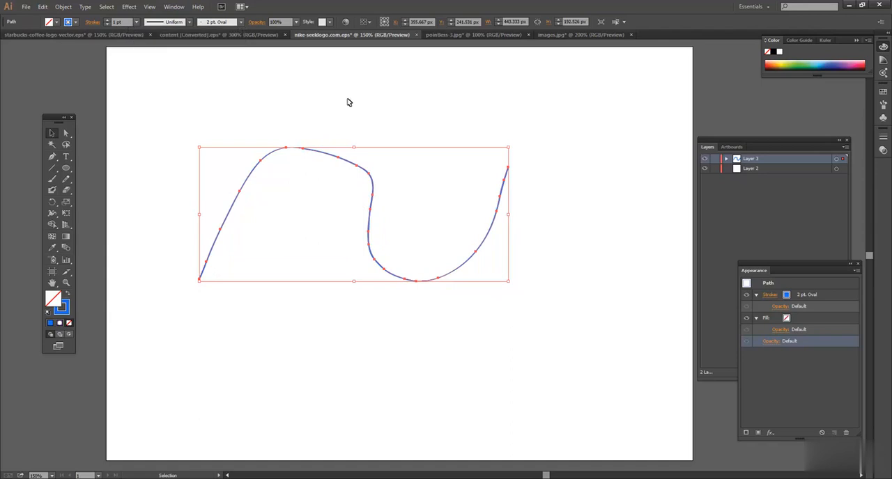
Increase the curve's stroke weight to 14 pt and deselect it
click(106, 20)
click(107, 20)
click(107, 20)
click(107, 20)
click(221, 93)
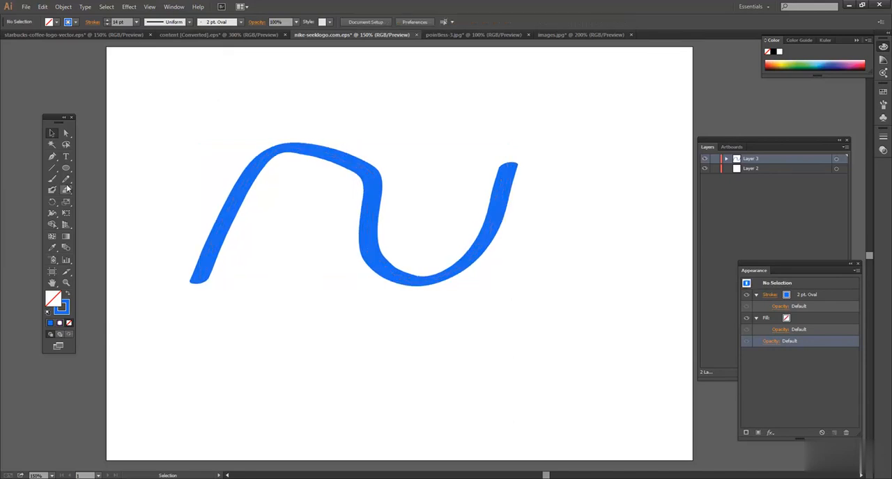
Display the available brushes and place them as a floating list beside the curve
click(291, 148)
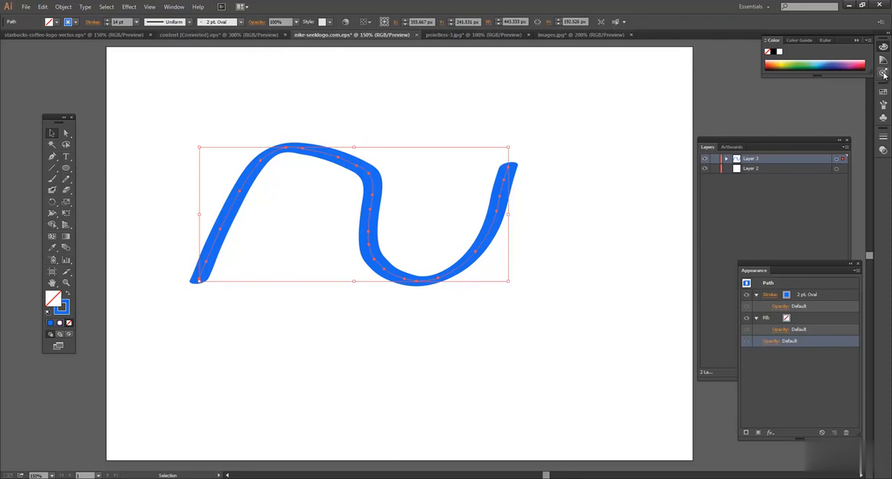
click(883, 107)
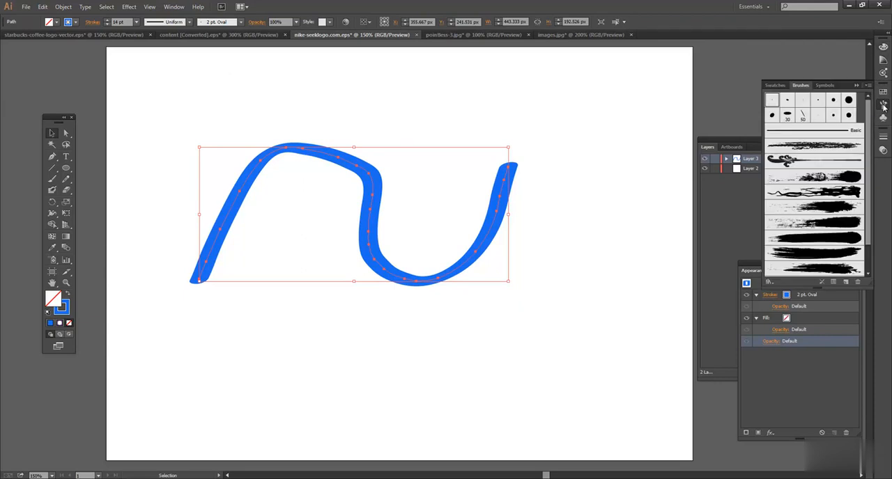
drag(805, 87, 575, 99)
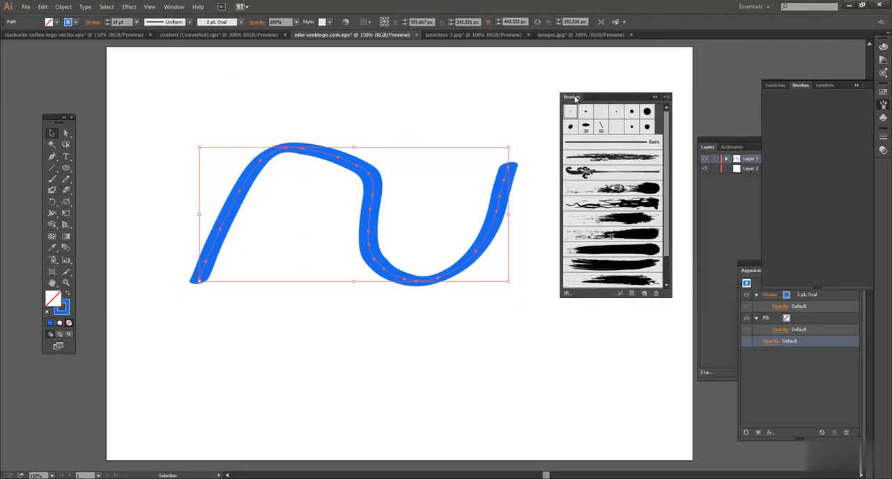
Try several grunge brushes on the curve, starting with Grunge Brush Vector Pack 04 and ending with Pack 01
click(368, 115)
click(349, 171)
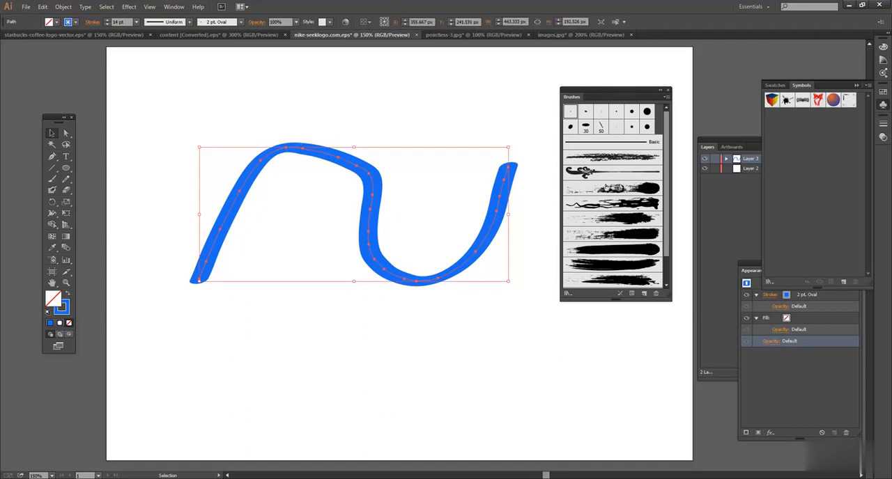
click(645, 202)
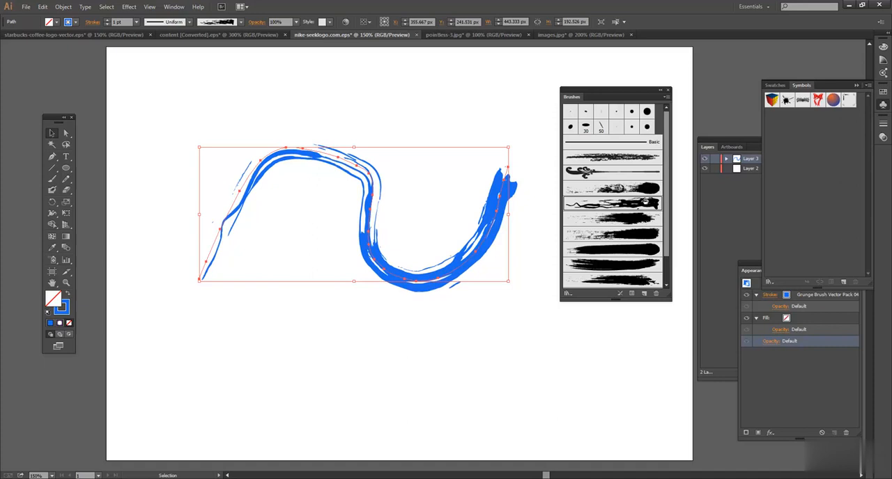
click(633, 222)
click(628, 235)
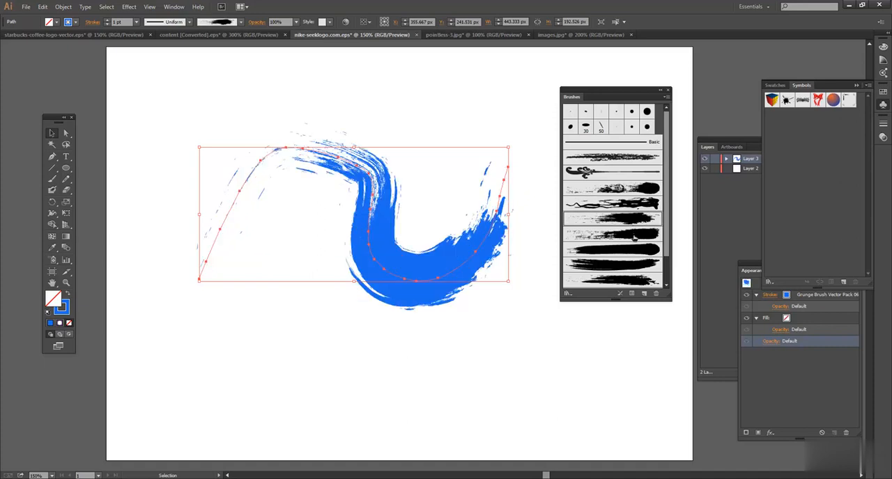
click(628, 249)
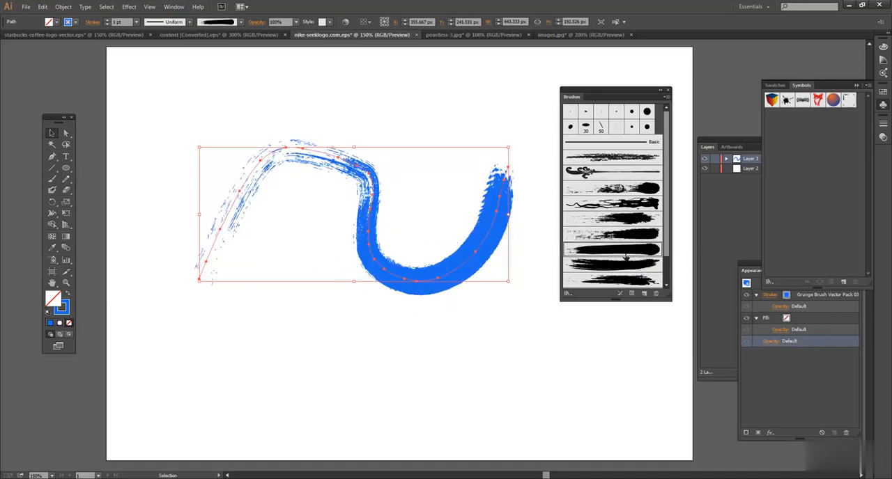
click(625, 267)
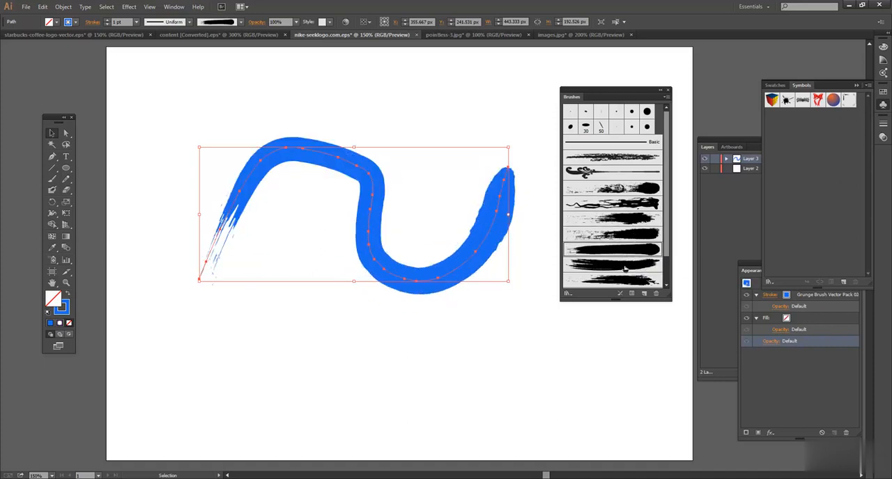
Load the Arrows_Special brush library and apply the Arrow 2.01 brush to the curve
click(667, 97)
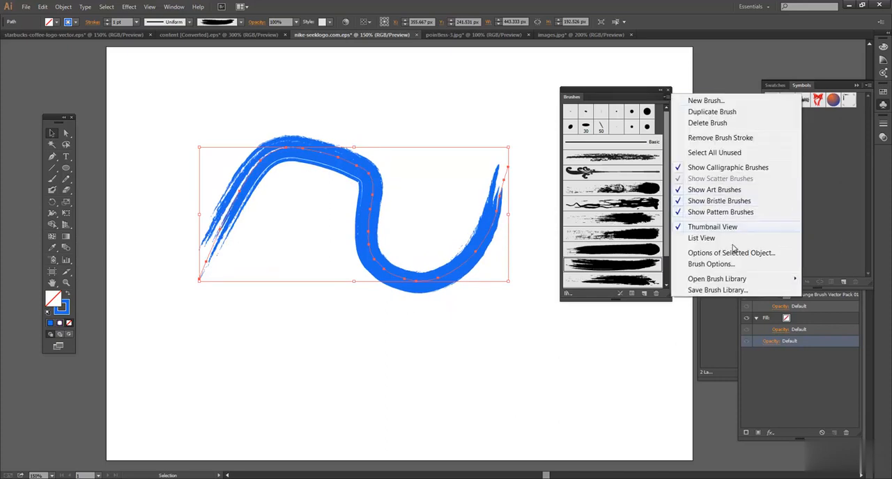
mouse_move(733, 280)
mouse_move(631, 282)
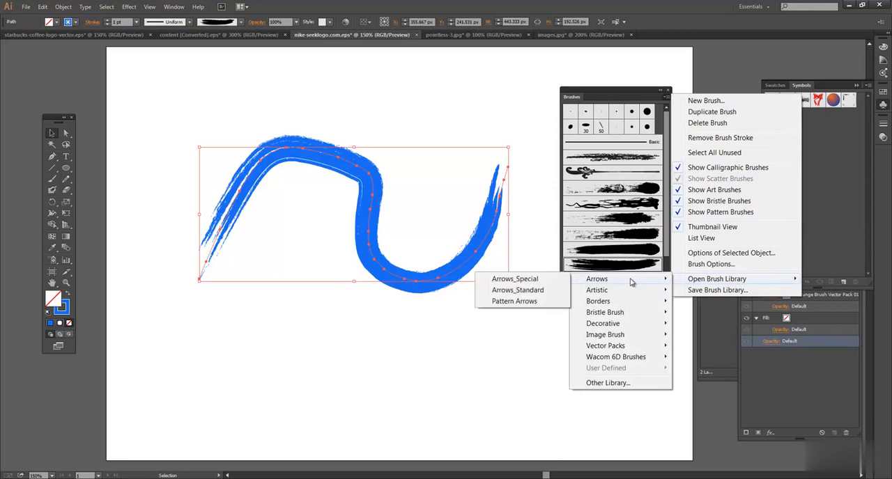
click(515, 279)
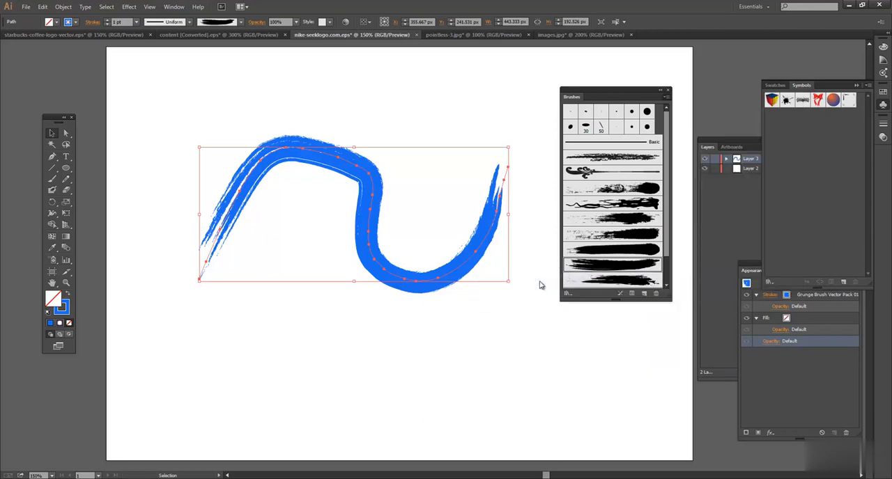
click(662, 203)
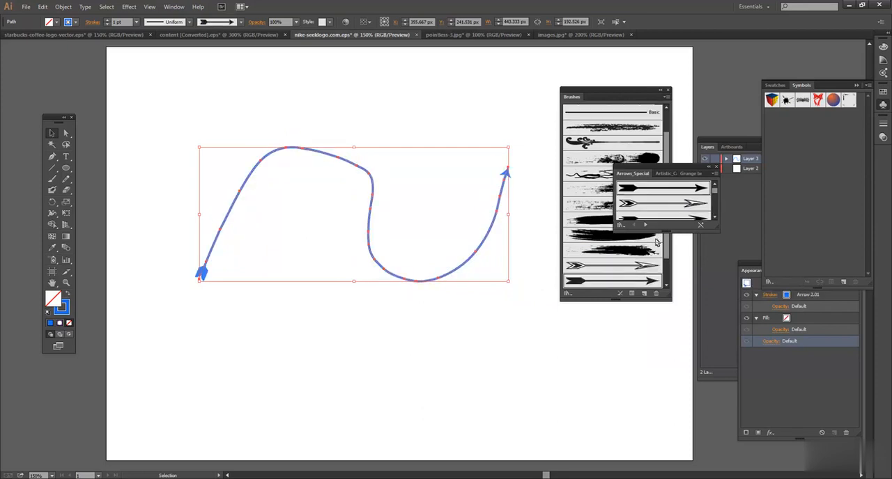
Try a 9 pt stroke weight on the arrow curve, reduce it to 7 pt and deselect the curve
click(137, 22)
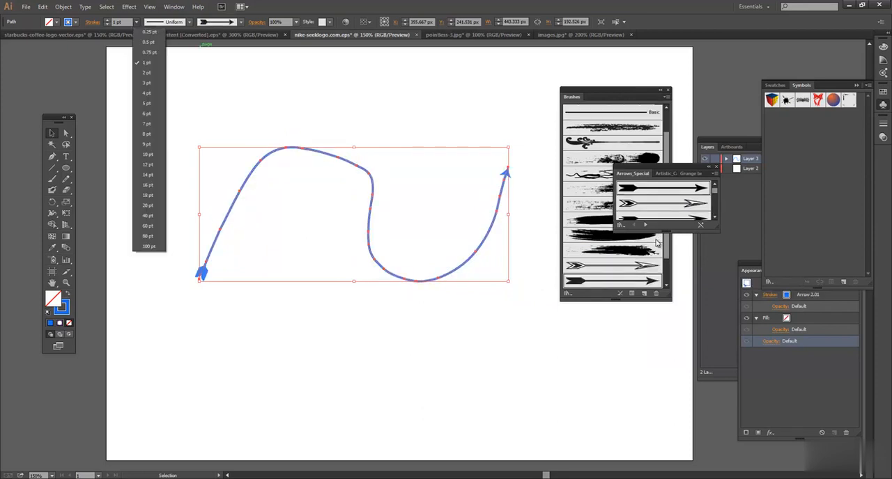
click(142, 145)
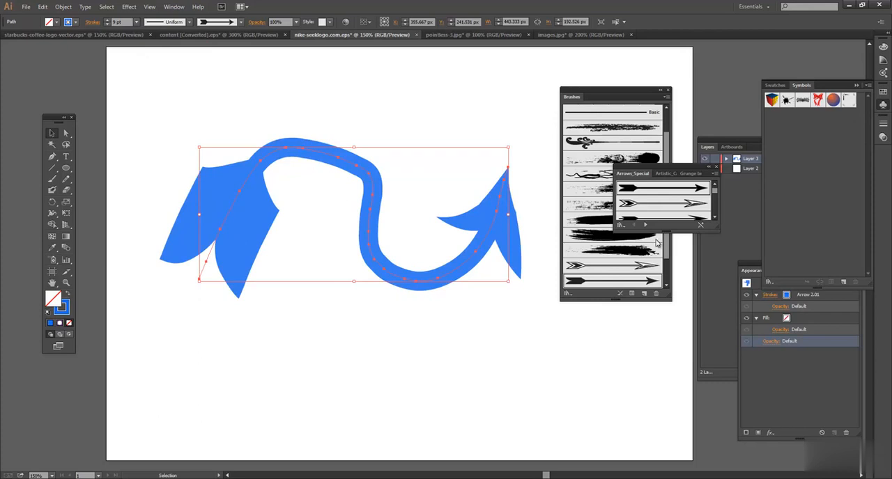
click(137, 21)
click(146, 123)
key(ctrl+shift+a)
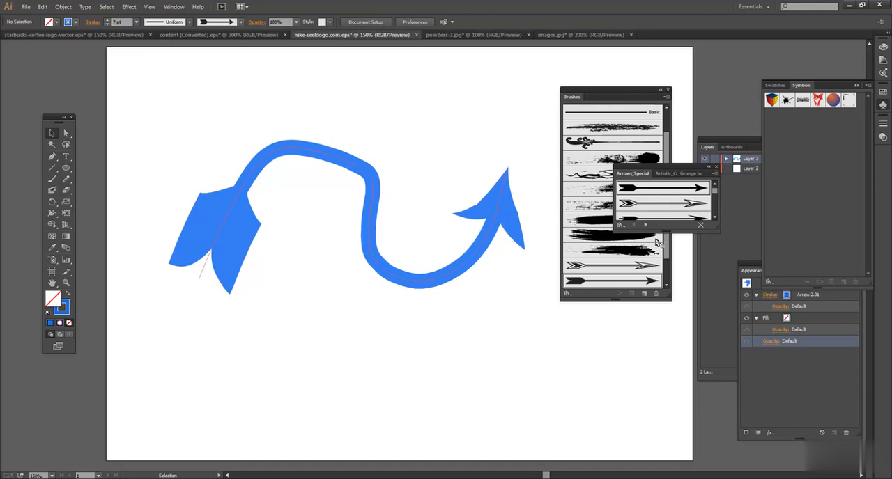
Move the arrow curve about 44 px left and 23 px up
click(309, 149)
drag(308, 148, 277, 132)
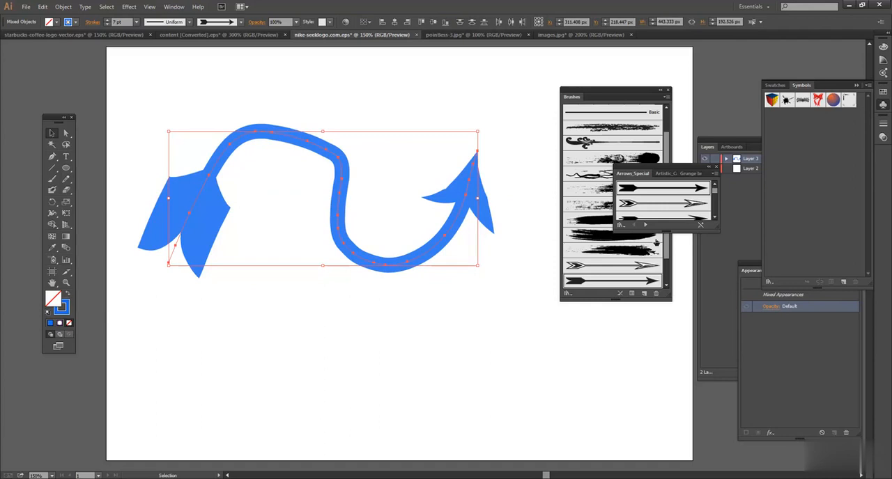
Apply the Grunge Brush Vector Pack 03 brush to the curve and reduce its stroke weight to 1 pt
click(655, 242)
key(ctrl+z)
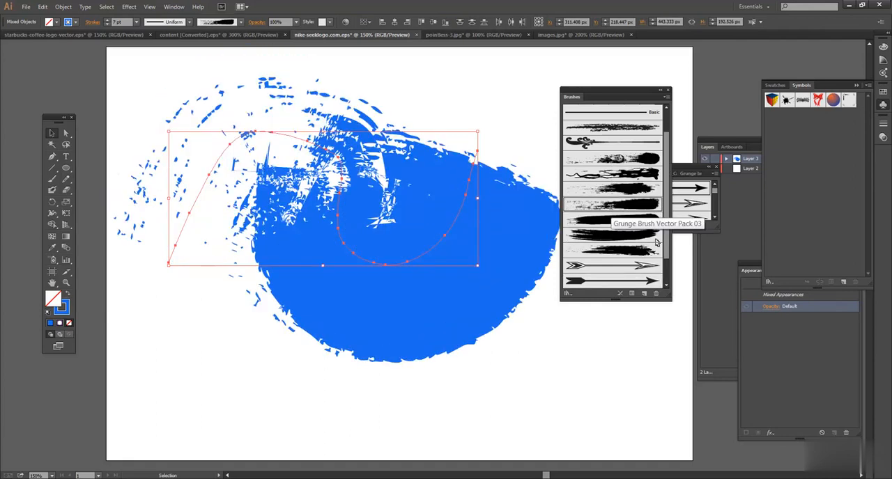
click(136, 22)
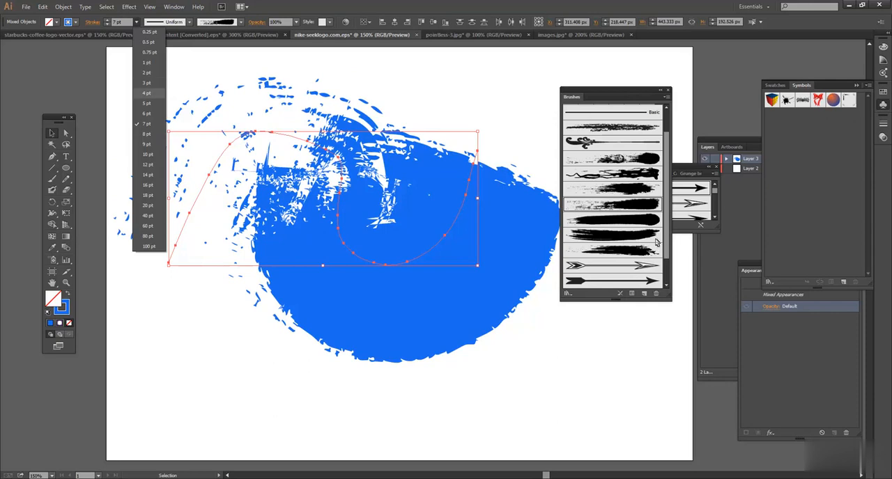
click(147, 93)
click(137, 22)
click(148, 43)
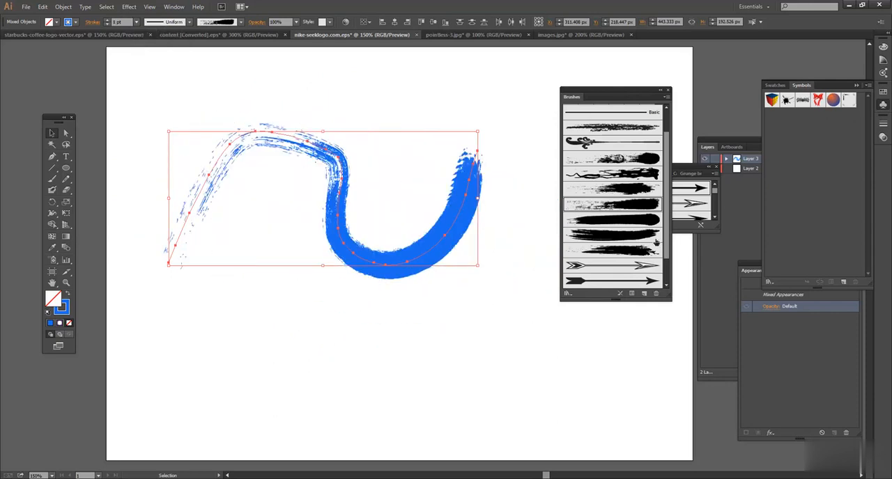
Try the Floral Stem brush on the curve, followed by the rough charcoal-like brush listed above it
click(612, 142)
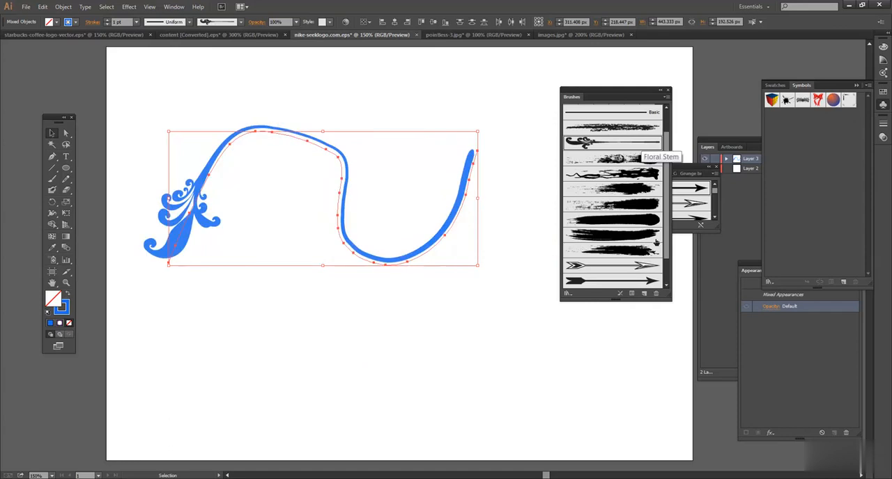
click(656, 242)
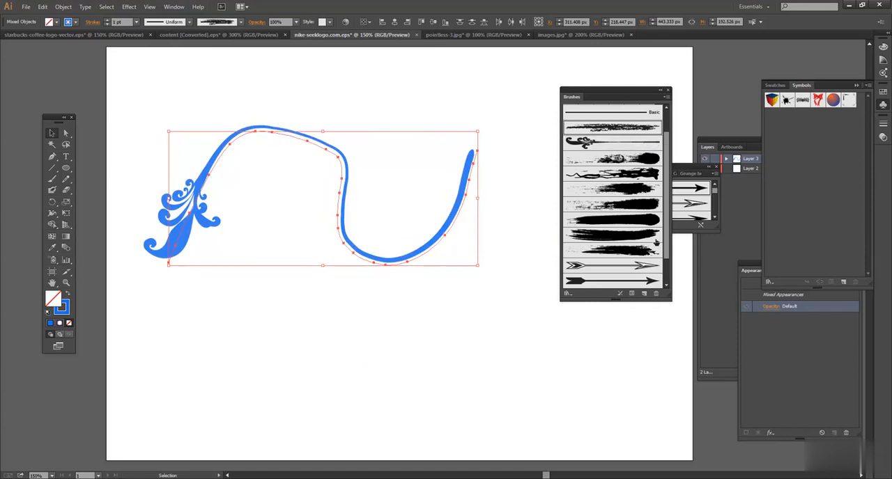
Load the Artistic_Paintbrush library and apply its fourth brush, a thin broken stroke, to the curve
click(667, 97)
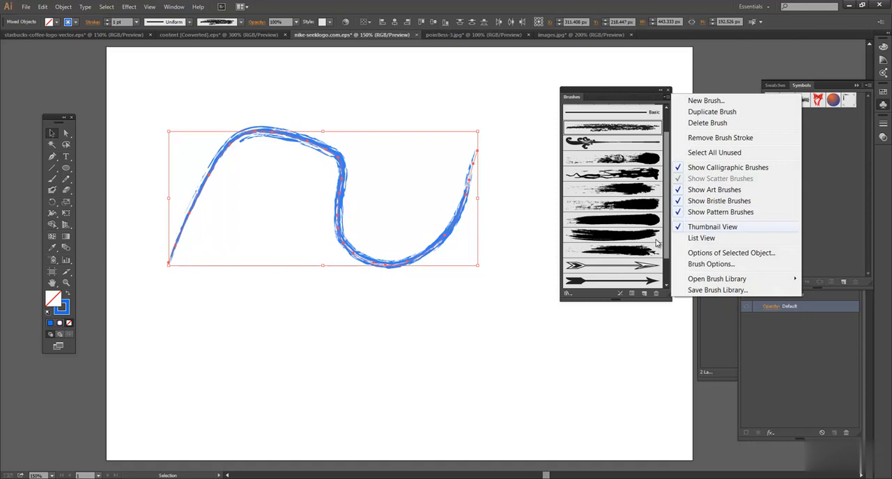
mouse_move(717, 279)
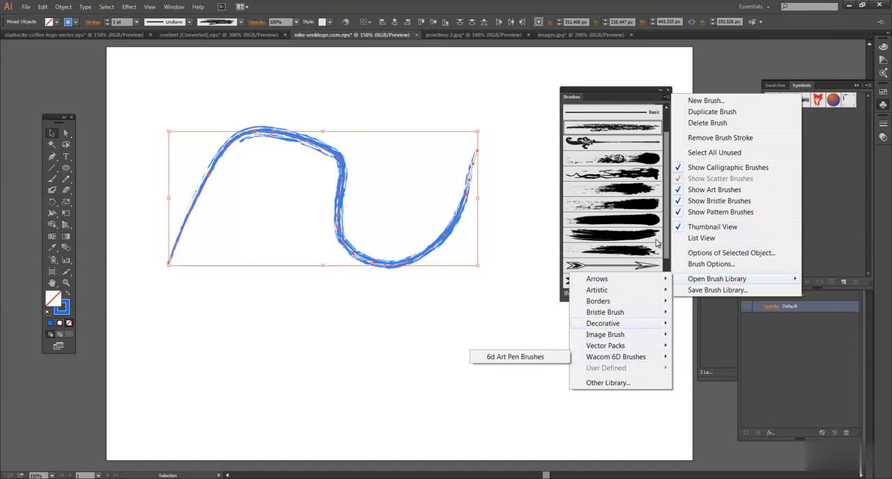
mouse_move(596, 290)
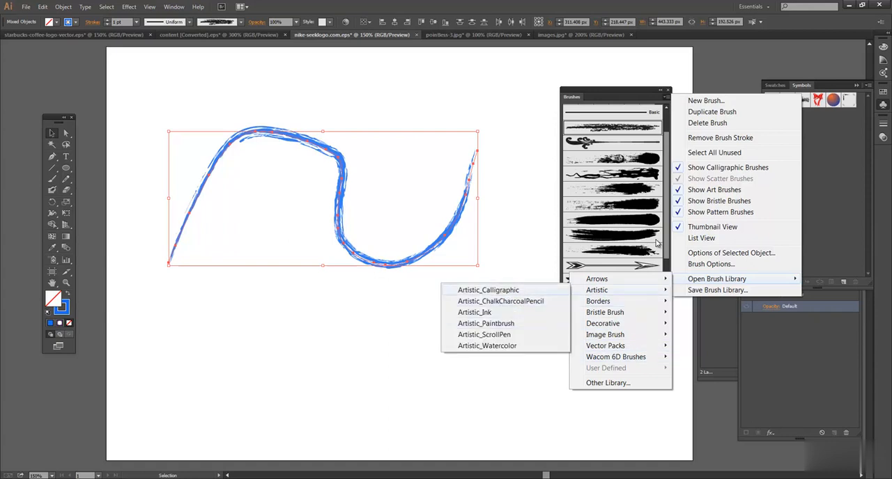
key(Return)
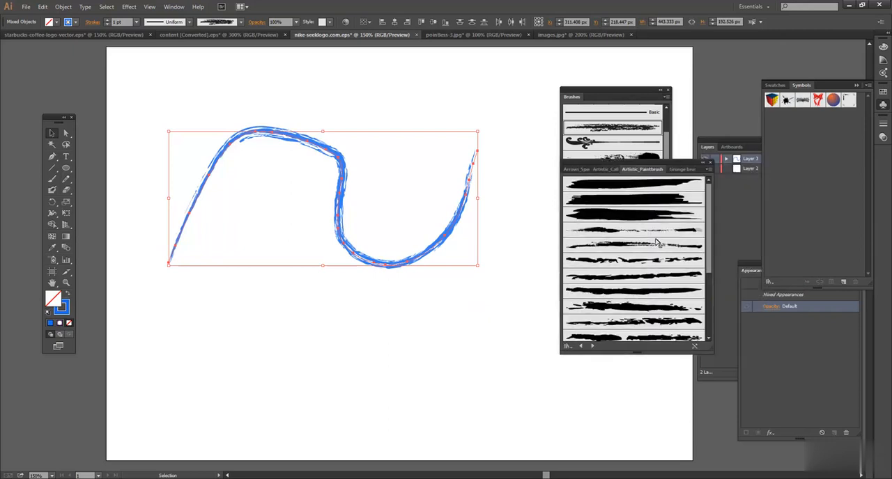
click(655, 242)
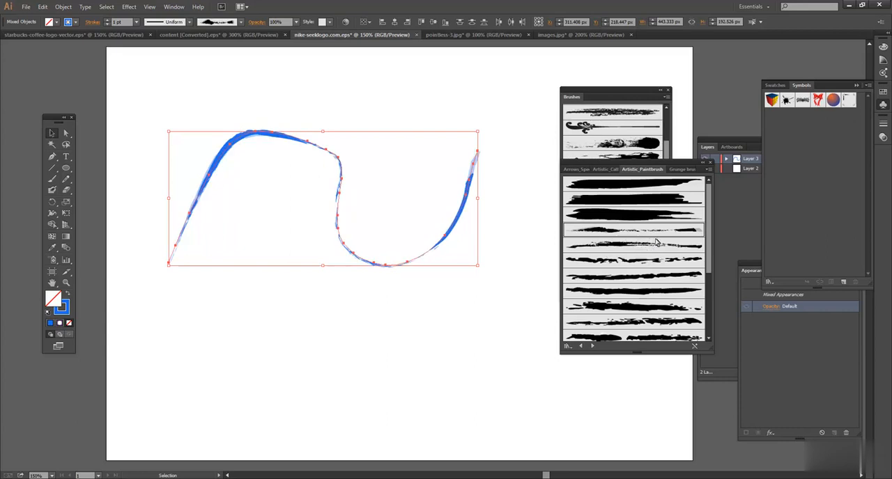
Select the whole curve and stretch it horizontally to about 492 px wide
key(ctrl+shift+a)
key(ctrl+a)
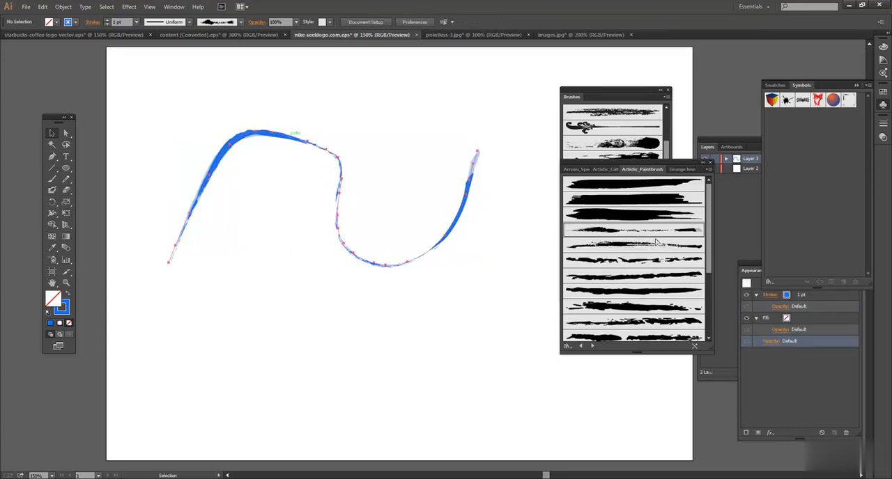
drag(477, 198, 512, 198)
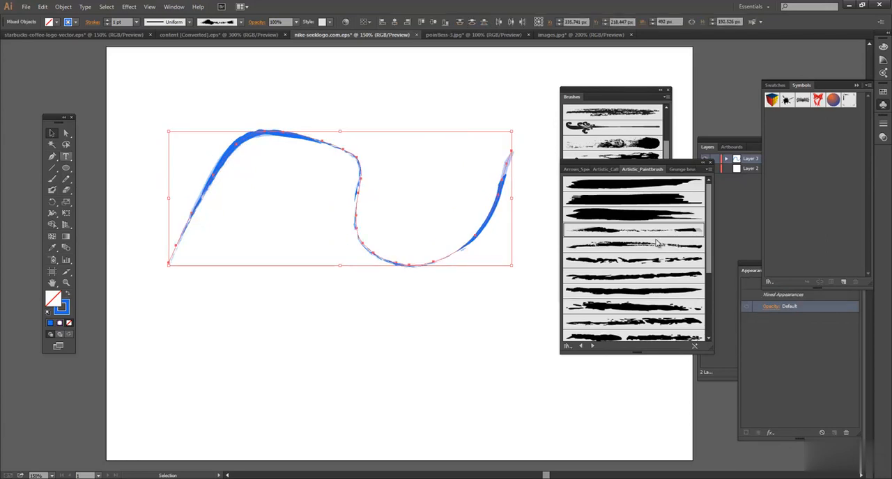
Paint three more blue Dry Brush 1 strokes: a wavy one below the curve, a straight one above it and a diagonal one between
key(b)
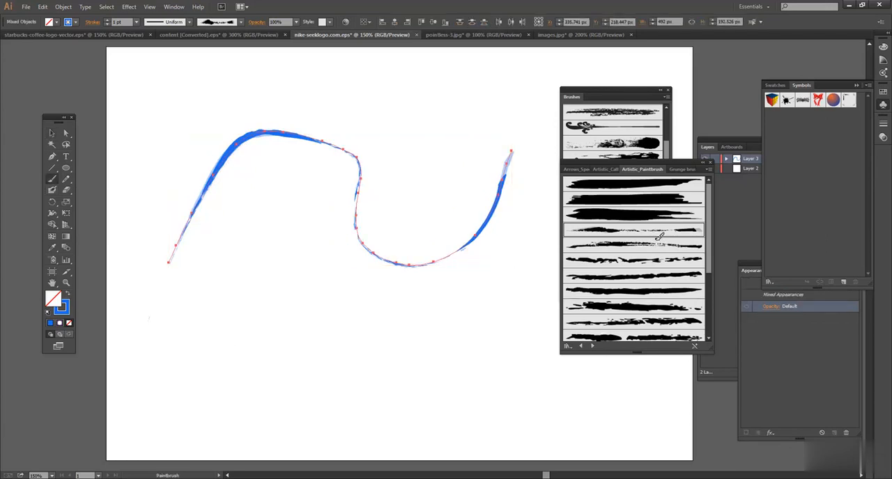
drag(329, 303, 440, 332)
drag(150, 97, 428, 93)
drag(273, 232, 472, 313)
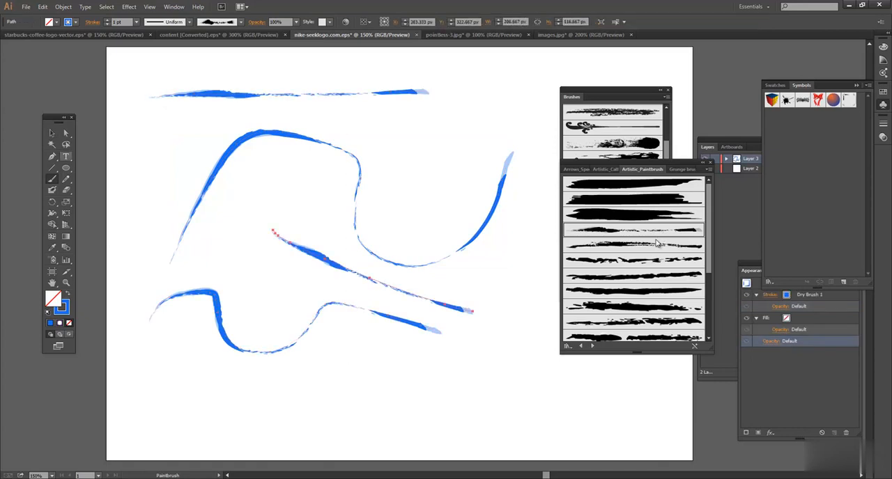
Select the top straight stroke with the large curve, try Dry Brush 3 and other dry brushes, and apply Dry Brush 6
key(v)
mouse_move(195, 72)
mouse_down()
mouse_move(253, 91)
mouse_move(279, 147)
mouse_up()
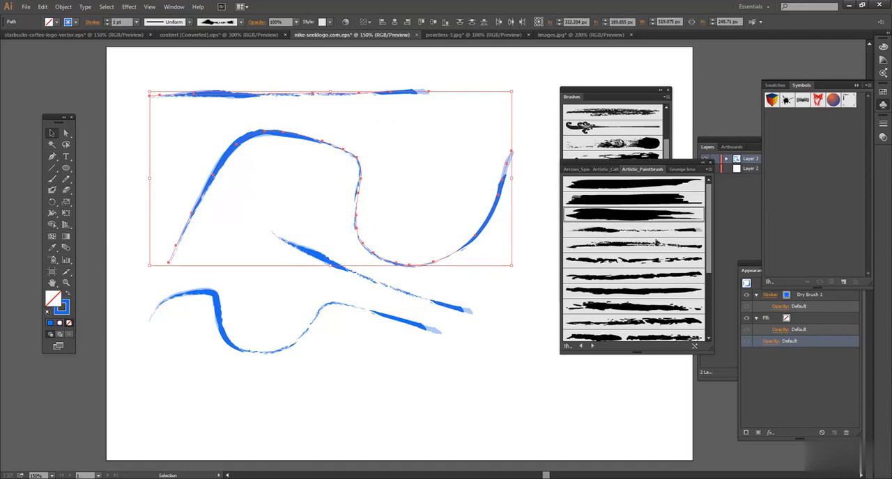
click(633, 260)
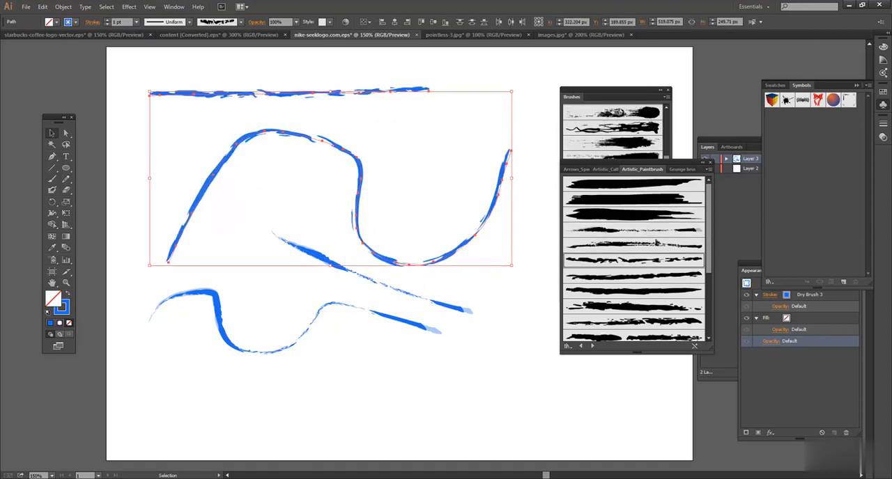
click(636, 291)
click(636, 306)
click(656, 243)
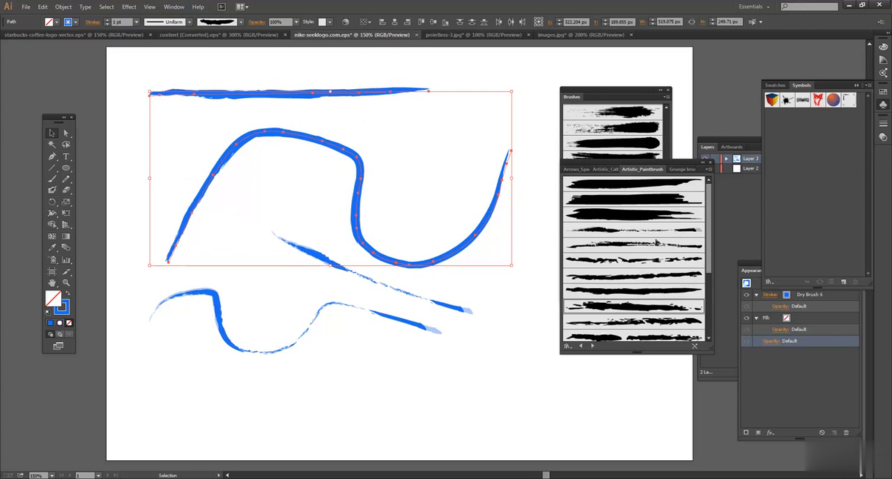
Delete all painted strokes and place a blue-filled circle about 375 px in diameter, without a stroke, in the artboard's upper left area
mouse_move(203, 73)
mouse_down()
mouse_move(328, 328)
mouse_move(389, 400)
mouse_up()
key(Delete)
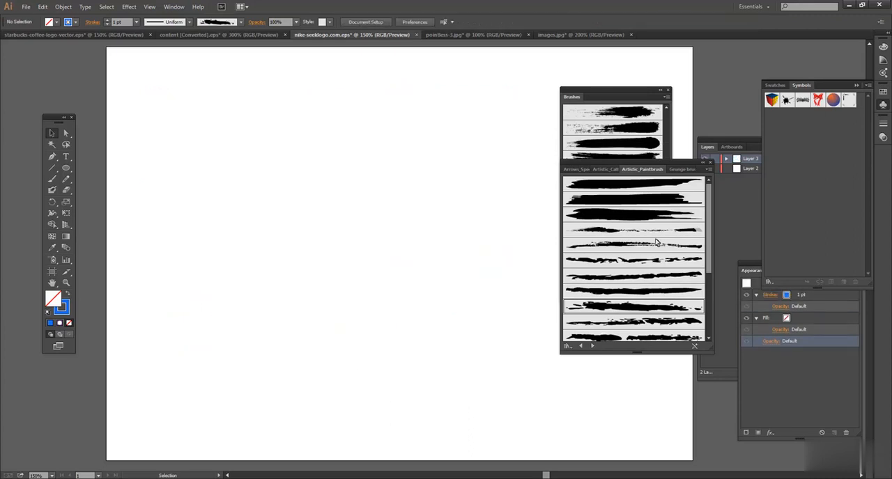
key(l)
key(shift+x)
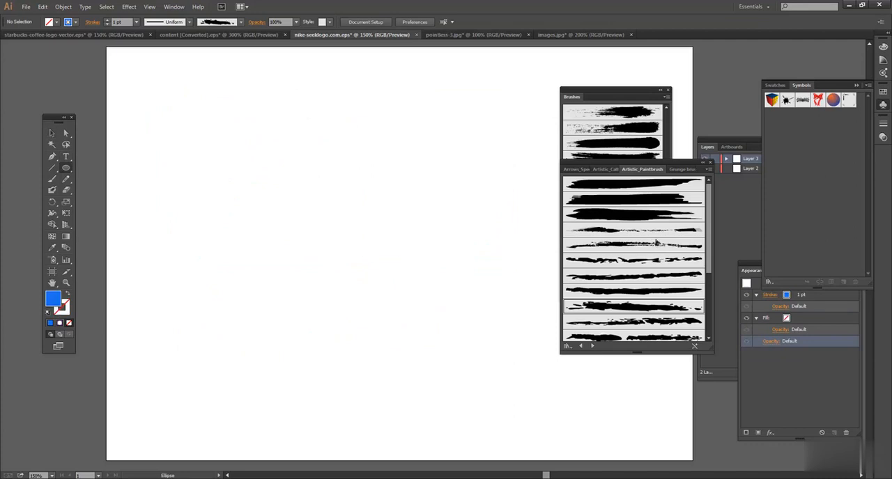
drag(228, 129, 491, 392)
key(v)
drag(395, 195, 336, 158)
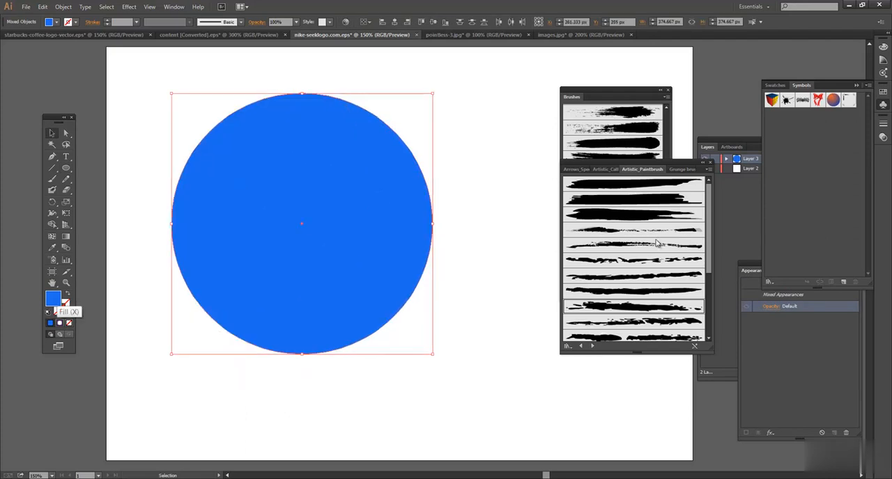
key(ctrl+shift+a)
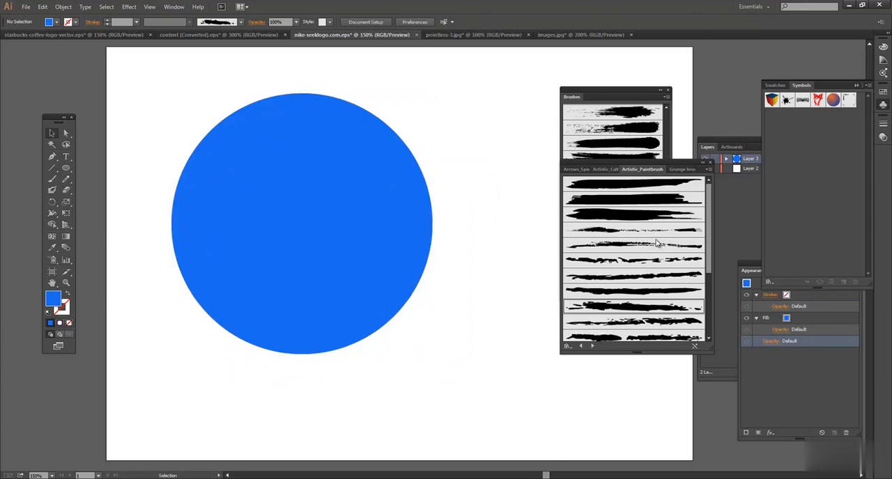
Paint a winding Dry Brush 6 stroke about 411 px wide across the circle and set its stroke colour to FFFFFF
key(b)
key(v)
key(F6)
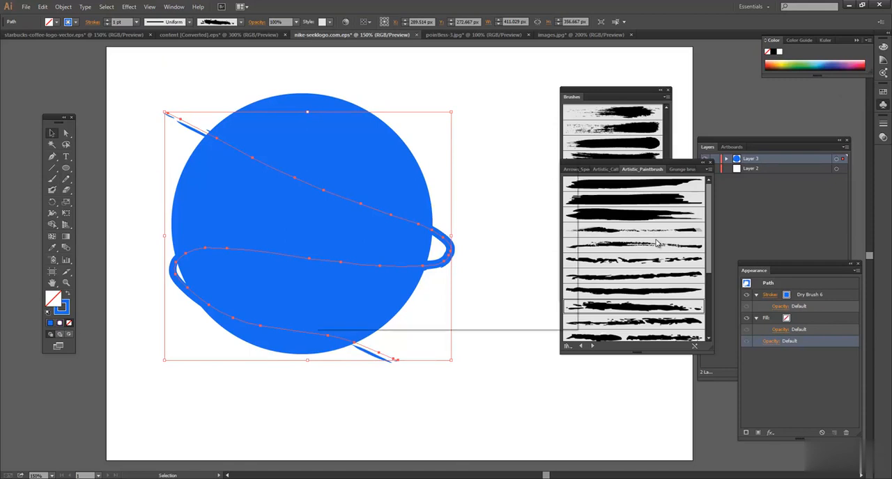
text(FFFFFF)
key(Return)
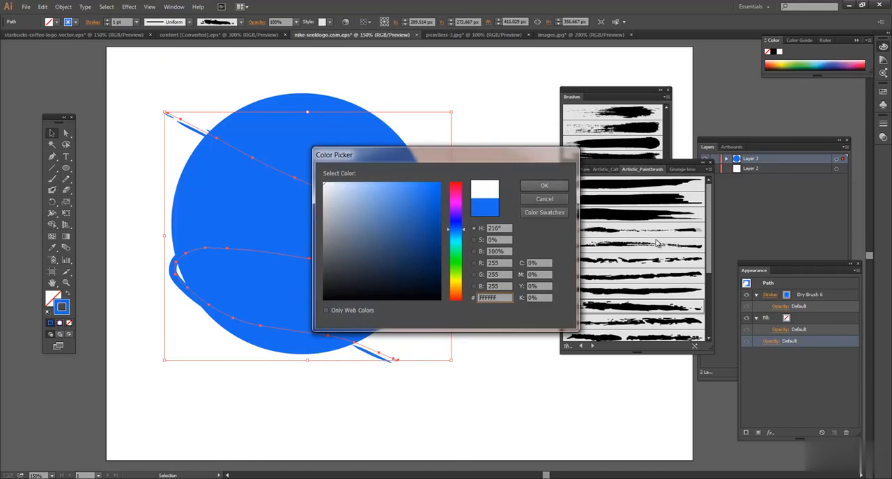
click(496, 209)
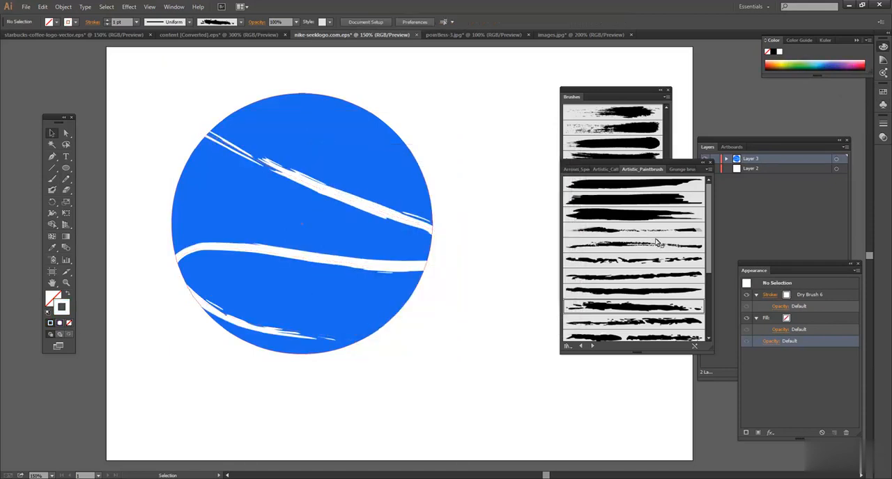
Delete the winding white stroke and paint a nearly vertical white one about 427 px tall through the circle's middle
click(304, 181)
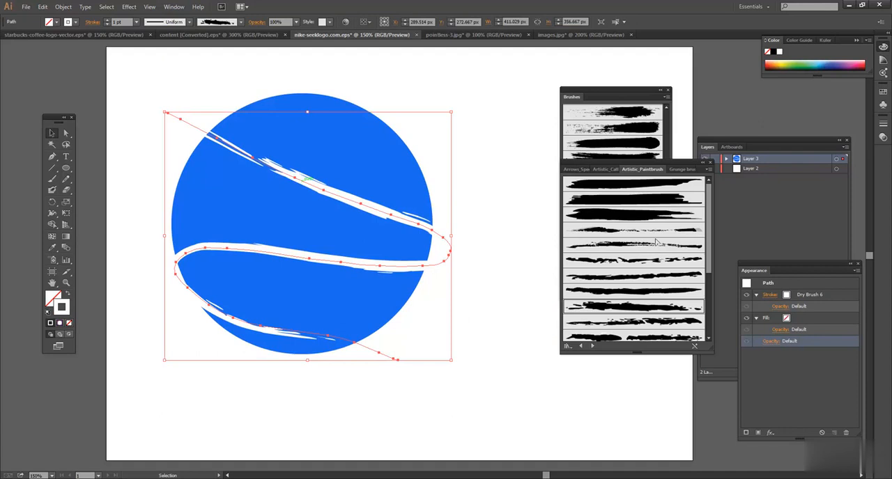
key(Delete)
key(shift+b)
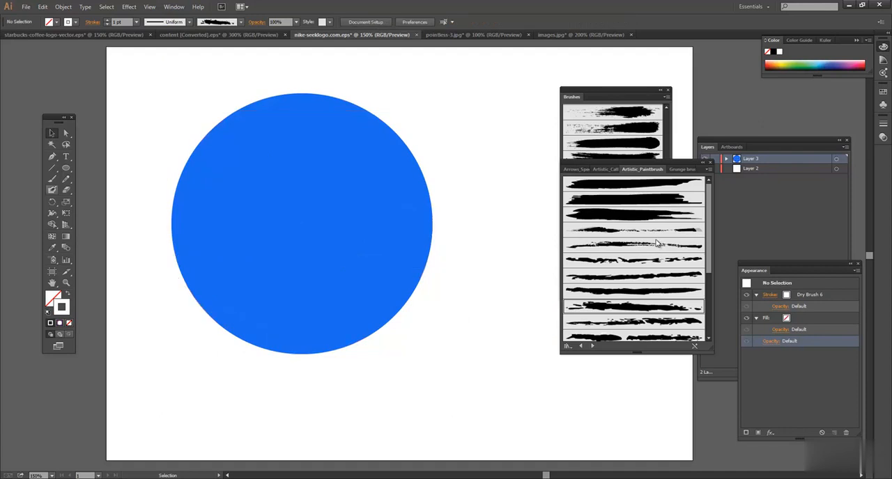
key(b)
key(b)
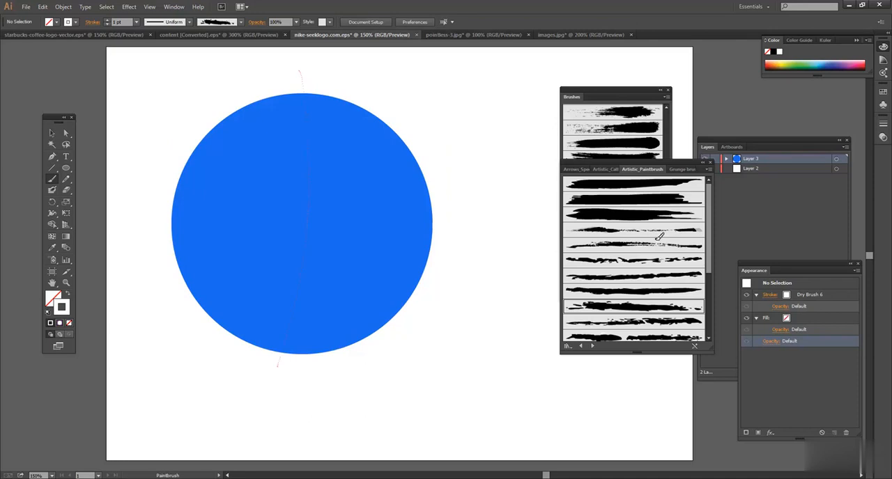
key(v)
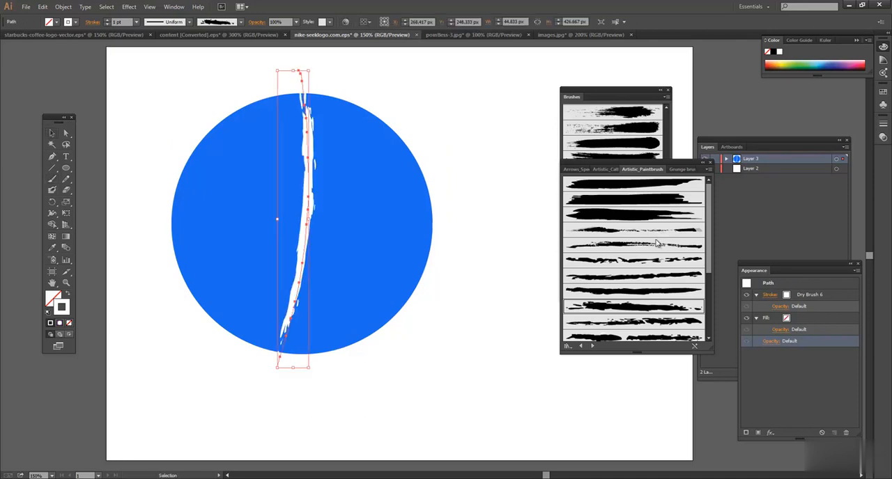
Try Brush 2 on the vertical white stroke and apply Brush 3 to it
click(655, 215)
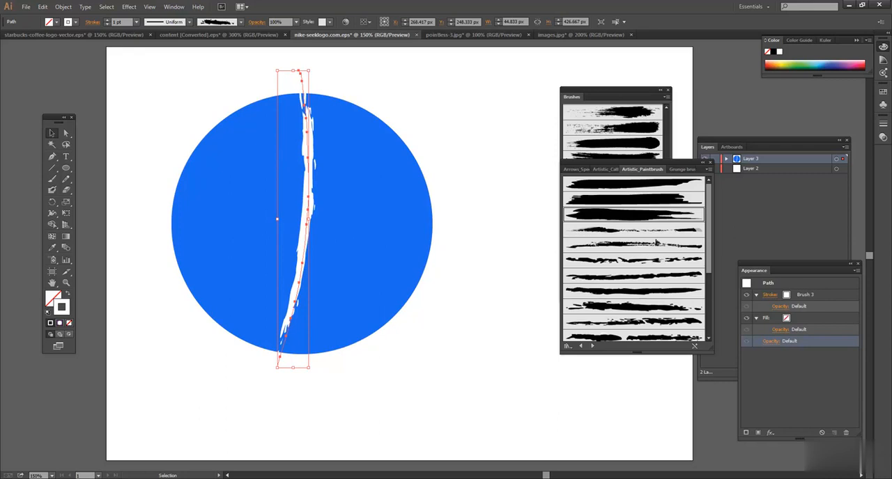
click(648, 199)
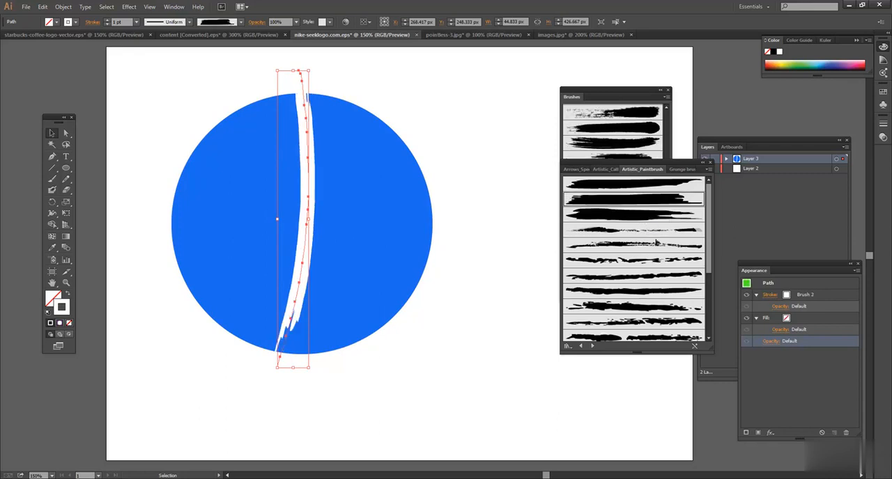
click(654, 215)
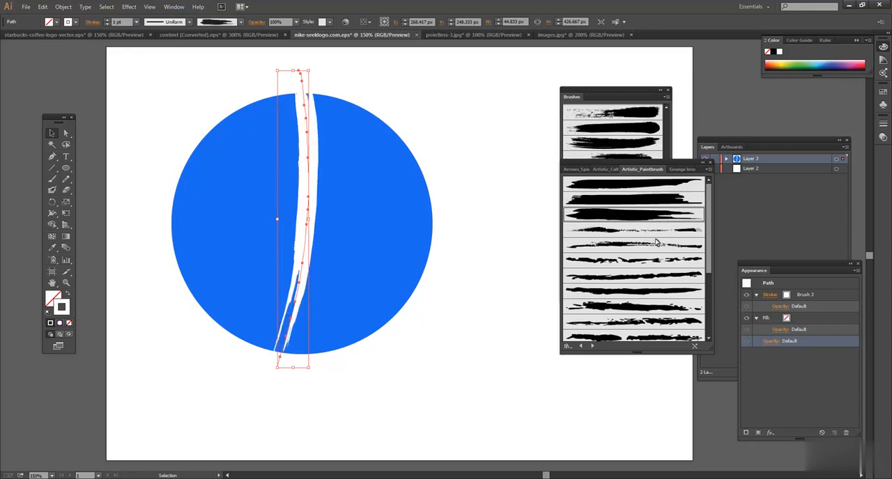
Try heavier weights on the vertical white stroke, starting with 8 pt, and set its weight to 2 pt
click(136, 21)
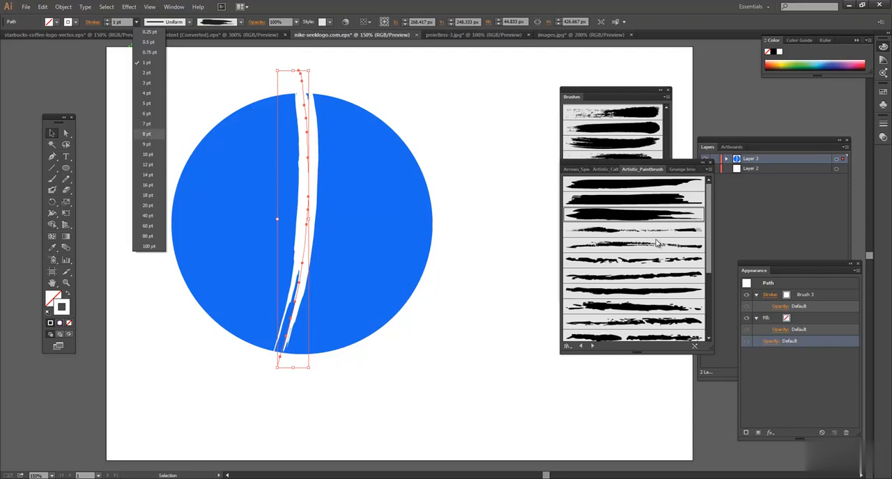
click(149, 134)
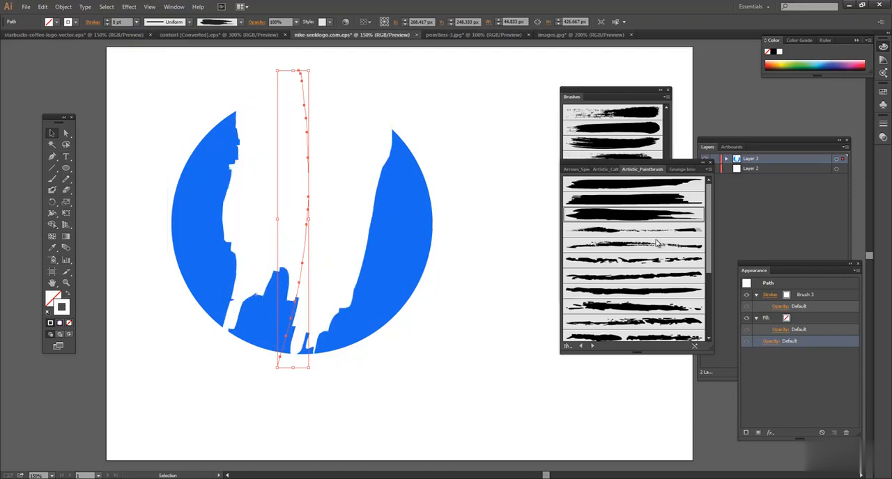
click(136, 22)
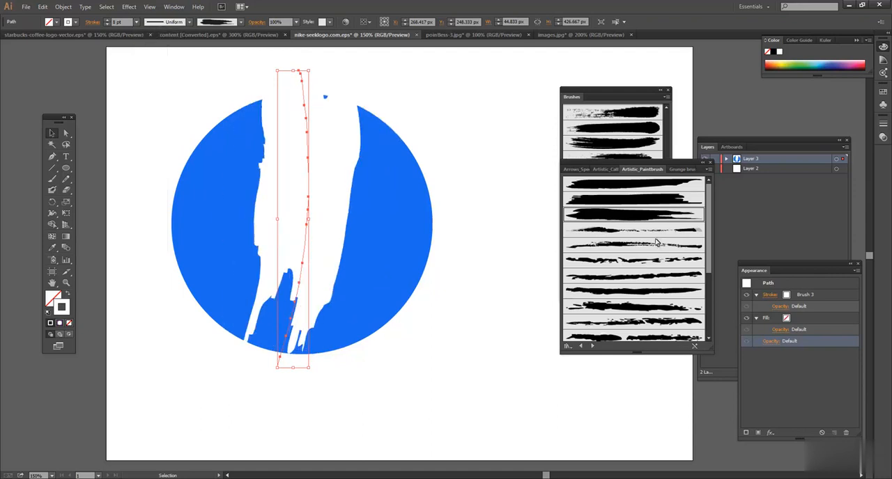
click(136, 21)
click(149, 73)
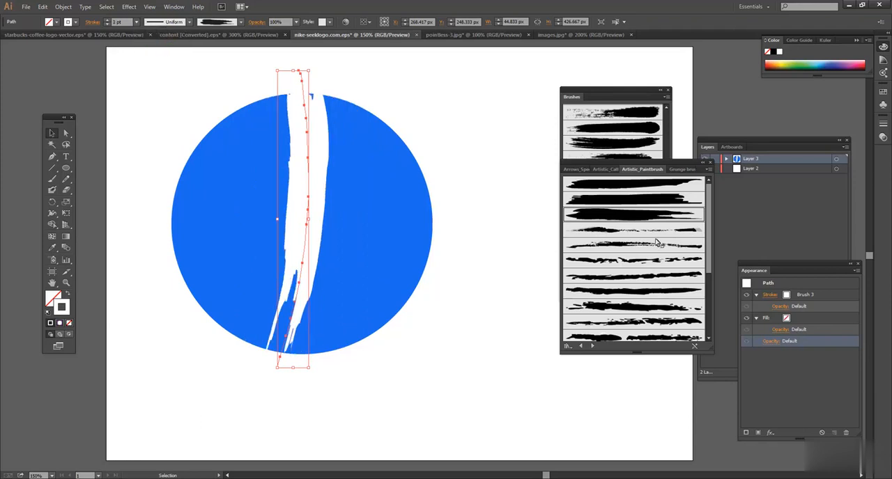
Move the white stroke about 13 px right and 22 px down over the circle and deselect it
click(460, 140)
mouse_move(306, 120)
mouse_down()
mouse_move(312, 143)
mouse_move(315, 132)
mouse_up()
key(ctrl+shift+a)
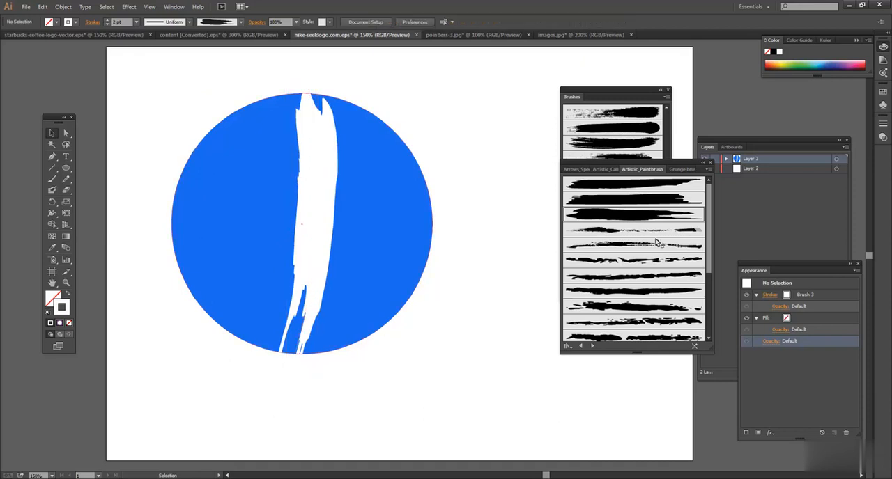
Expand the appearance of the white brush stroke into an editable filled outline
click(314, 133)
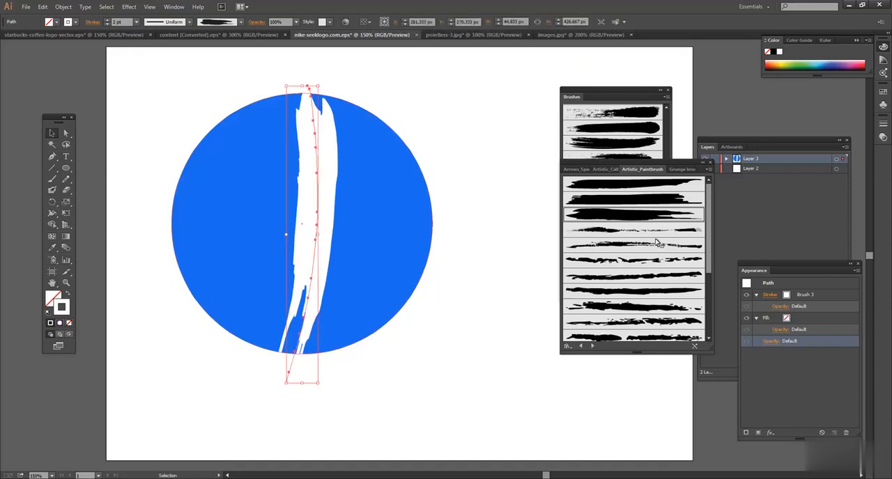
click(62, 6)
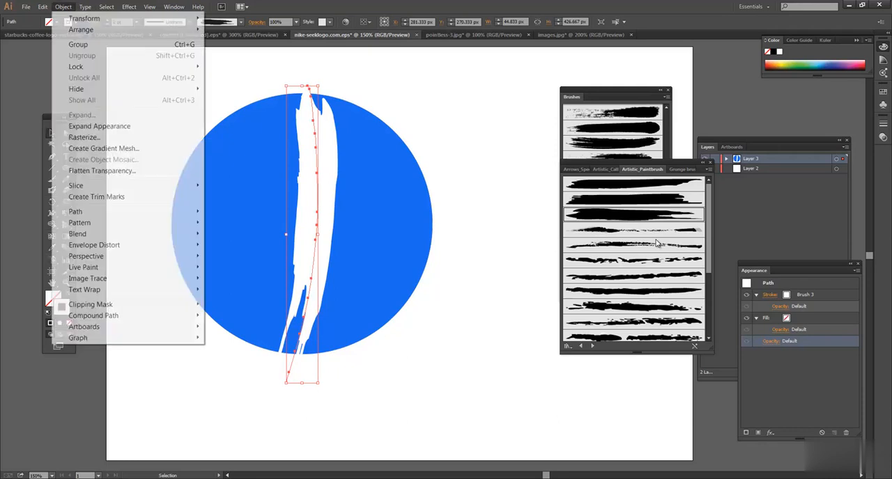
click(99, 126)
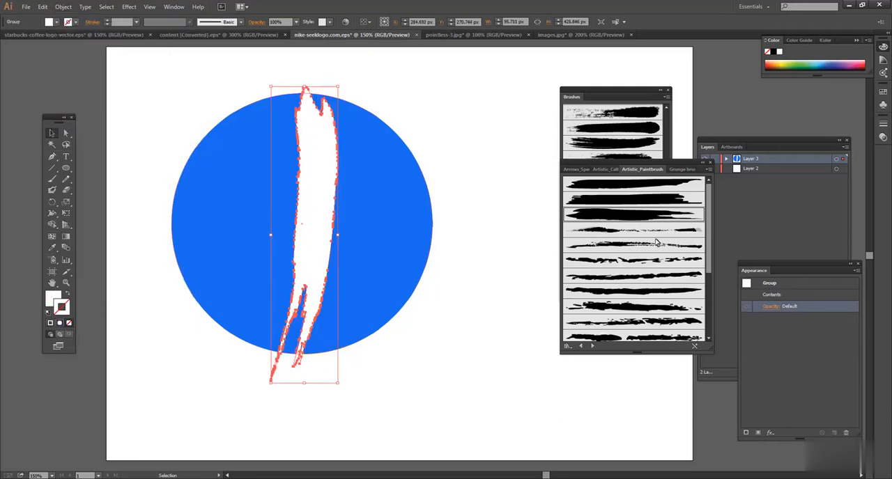
Select the circle with the expanded white shape and divide the circle along that shape using Shape Builder
key(ctrl+shift+a)
mouse_move(176, 93)
mouse_down()
mouse_move(395, 134)
mouse_move(453, 237)
mouse_up()
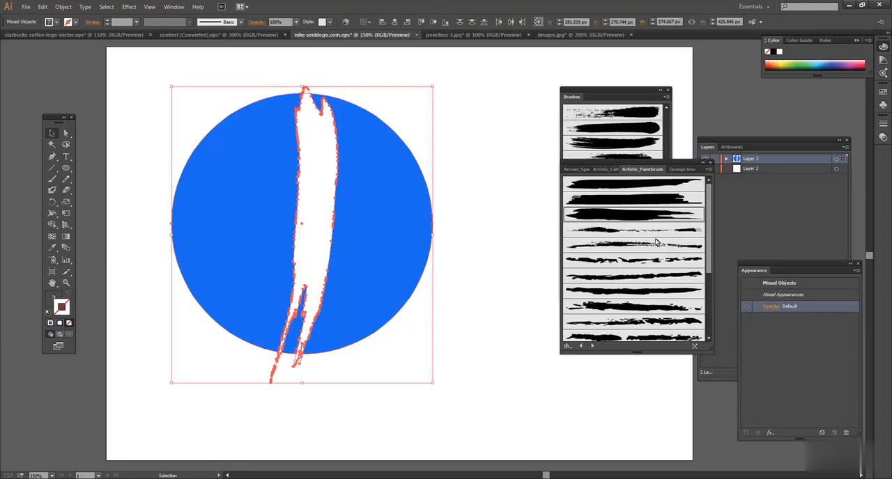
key(shift+m)
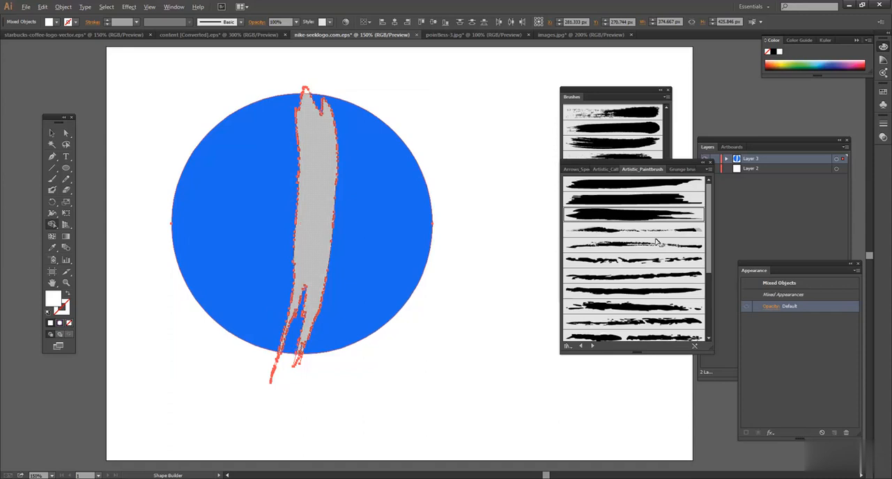
click(317, 202)
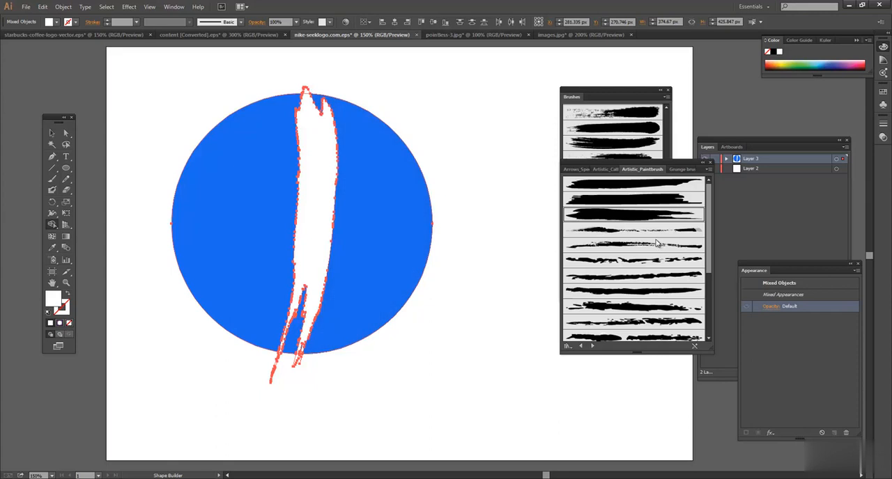
Move the circle's separated left piece aside to test the cut, and undo the move
key(v)
key(ctrl+shift+a)
drag(267, 130, 364, 127)
key(ctrl+z)
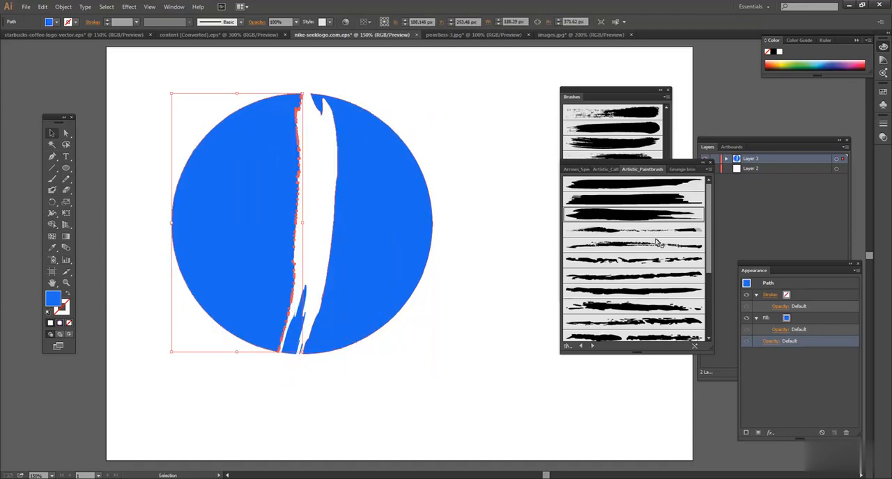
drag(255, 151, 423, 124)
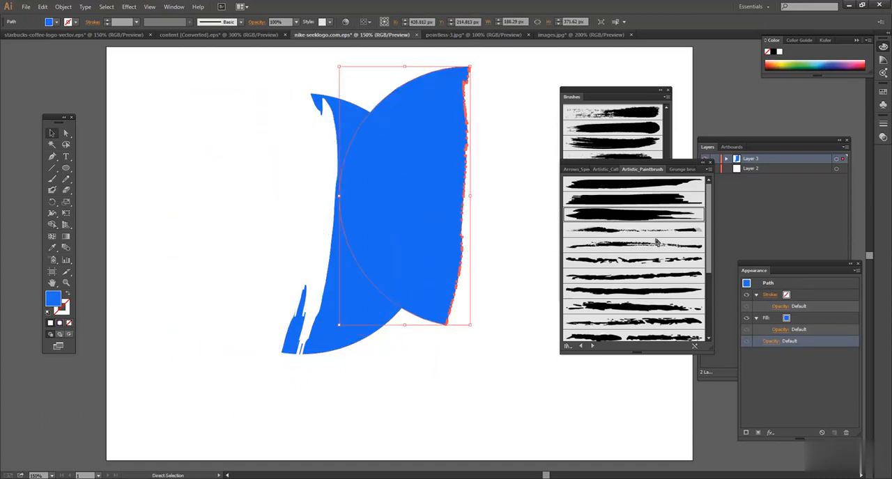
key(ctrl+z)
Group the circle pieces with the white shape, shift the group slightly right and scale it down to a smaller circle
mouse_move(196, 73)
mouse_down()
mouse_move(396, 166)
mouse_move(435, 200)
mouse_up()
key(ctrl+g)
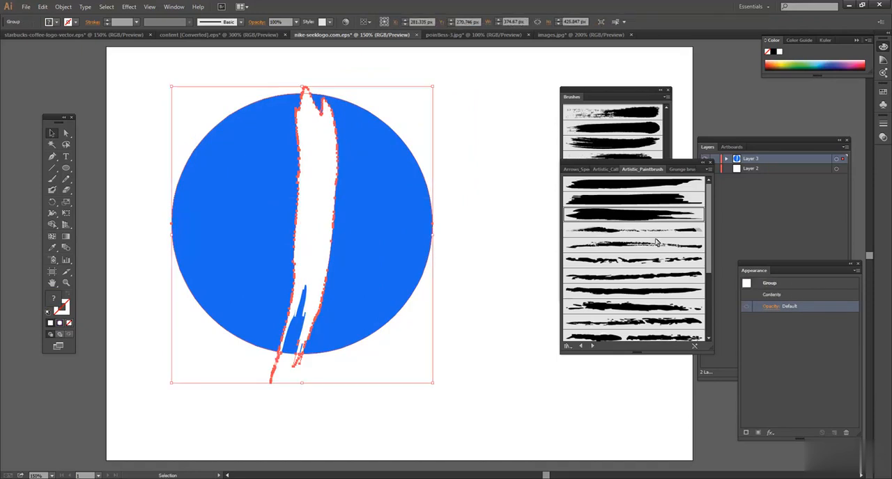
click(475, 203)
drag(407, 187, 433, 190)
mouse_move(457, 89)
mouse_down()
mouse_move(417, 112)
mouse_move(407, 147)
mouse_up()
click(456, 162)
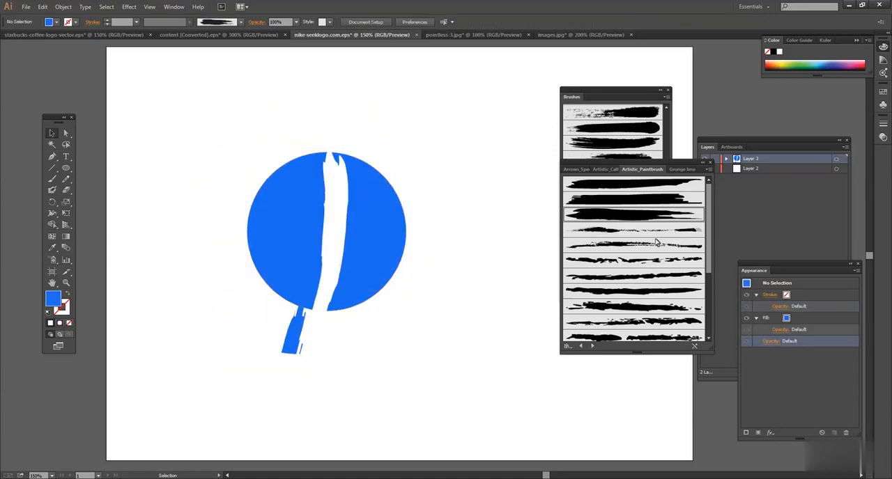
Delete the leftover blue fragments below the circle and the remaining artwork to clear the artboard
mouse_move(294, 327)
mouse_down()
mouse_move(173, 225)
mouse_move(172, 205)
mouse_move(161, 208)
mouse_up()
key(Delete)
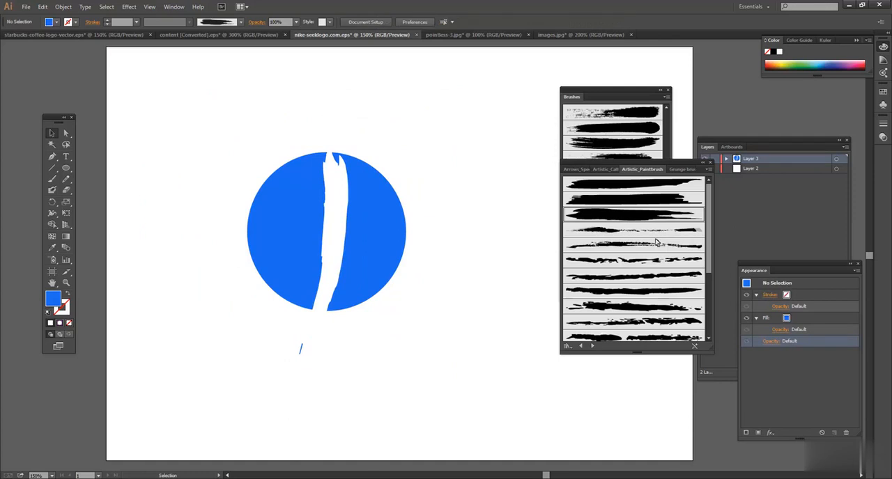
drag(269, 316, 333, 383)
key(Delete)
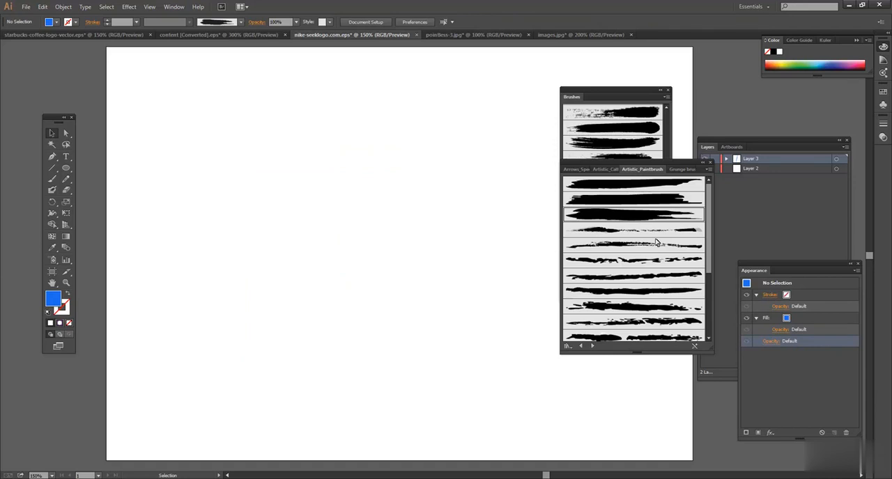
Close the Artistic_Paintbrush library and the Brushes list
click(710, 162)
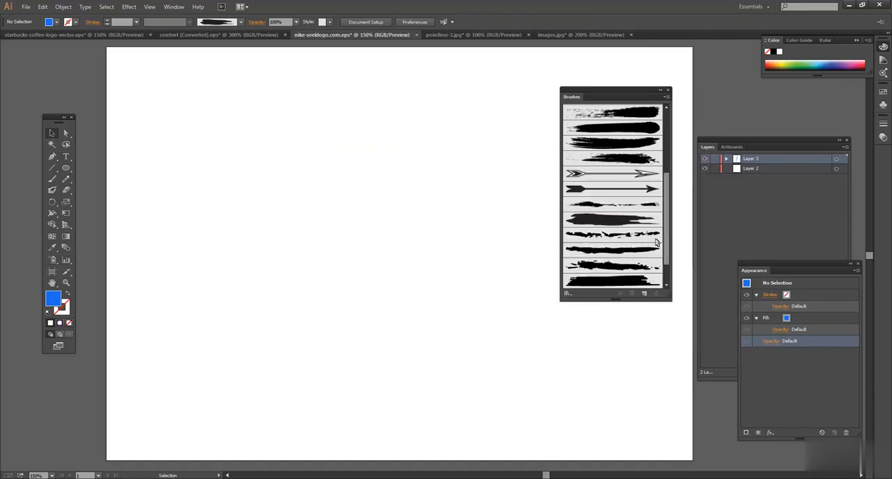
click(668, 90)
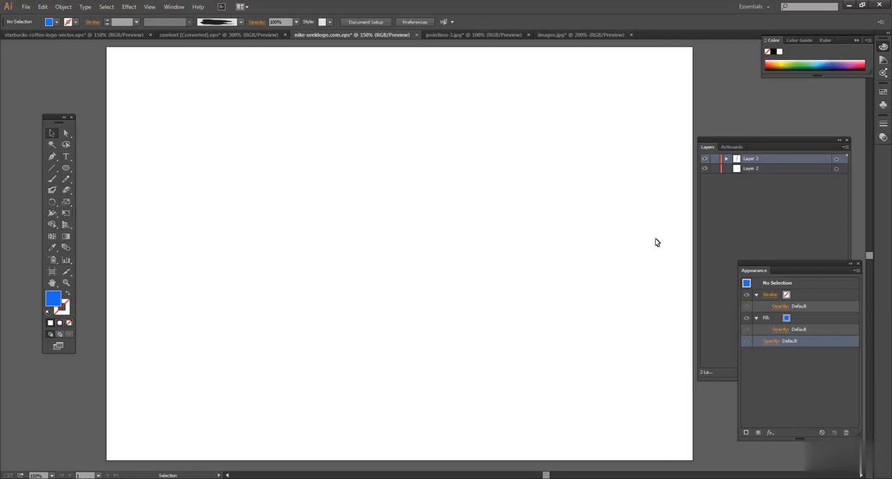